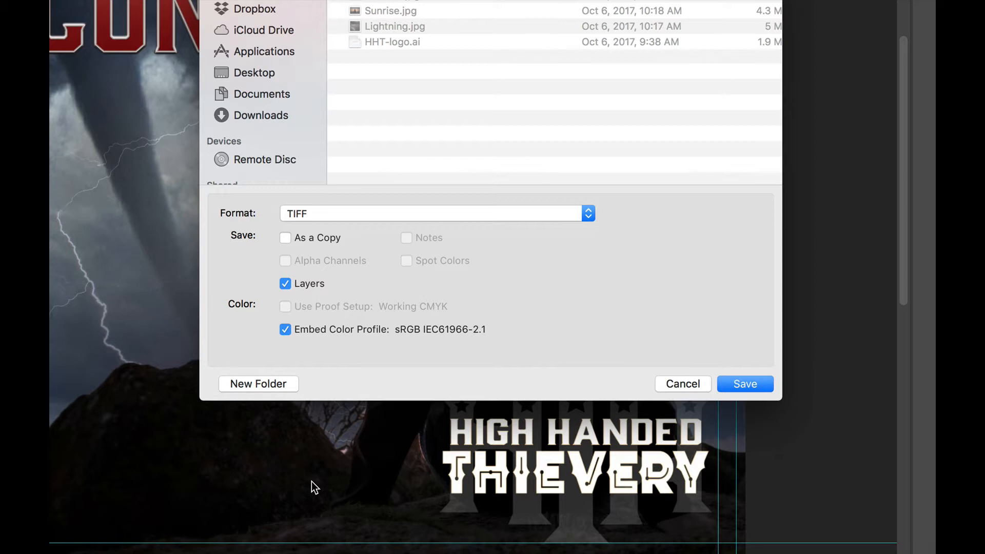
Step: Save the album artwork as a TIFF copy without layers, with no image compression, interleaved pixel order and IBM PC byte order
click(285, 284)
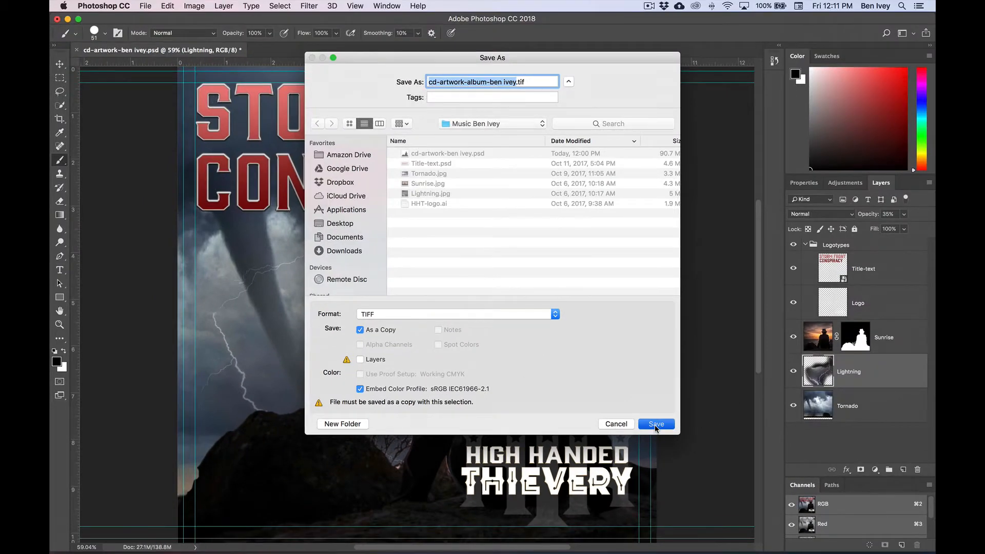
click(656, 425)
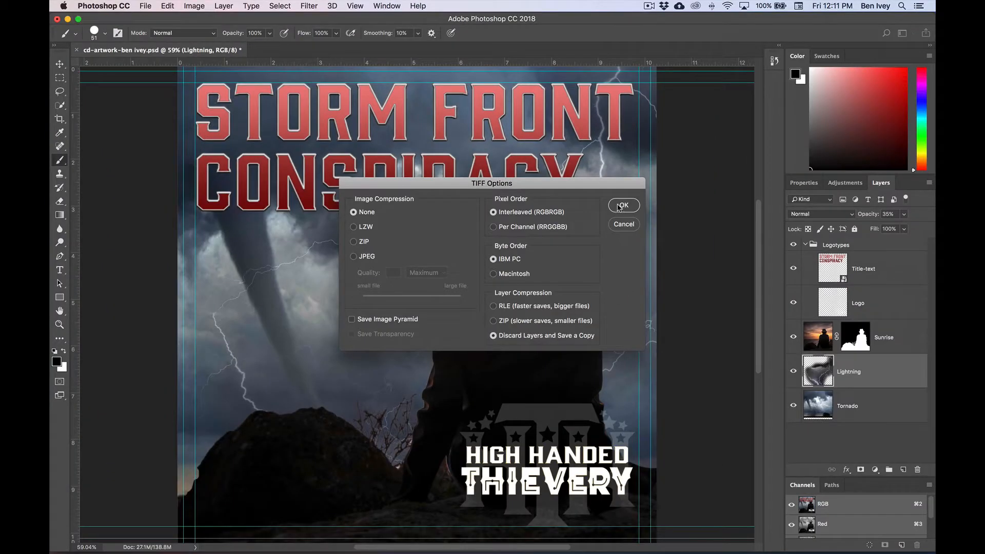
click(622, 205)
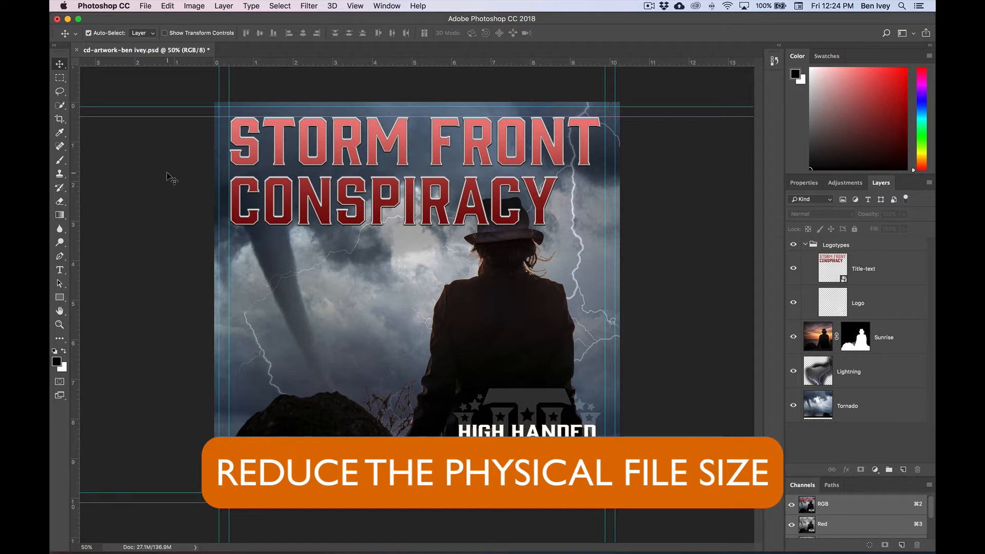
Step: Save the layered document, and resize the image proportionally to a height of 5 inches at 300 pixels/inch with automatic resampling
click(145, 6)
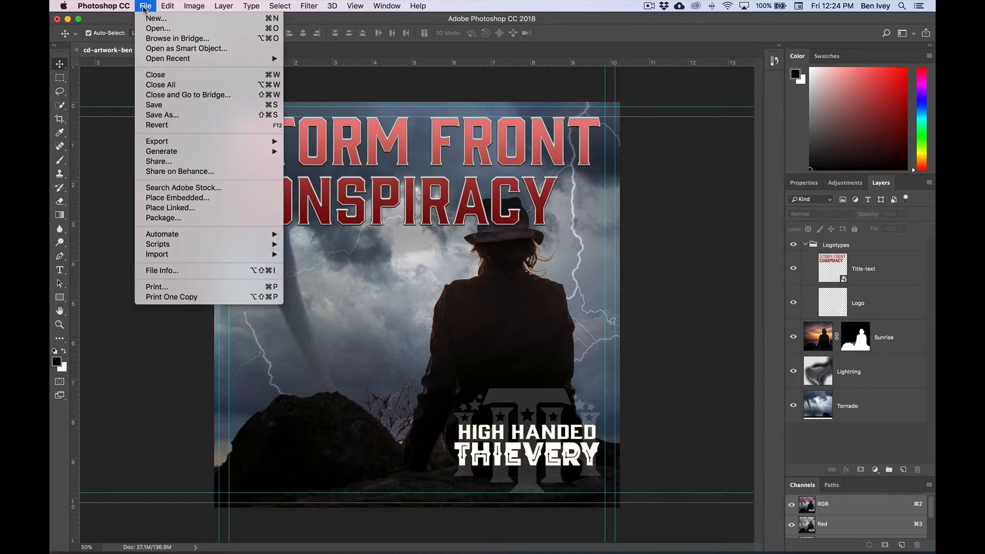
click(154, 105)
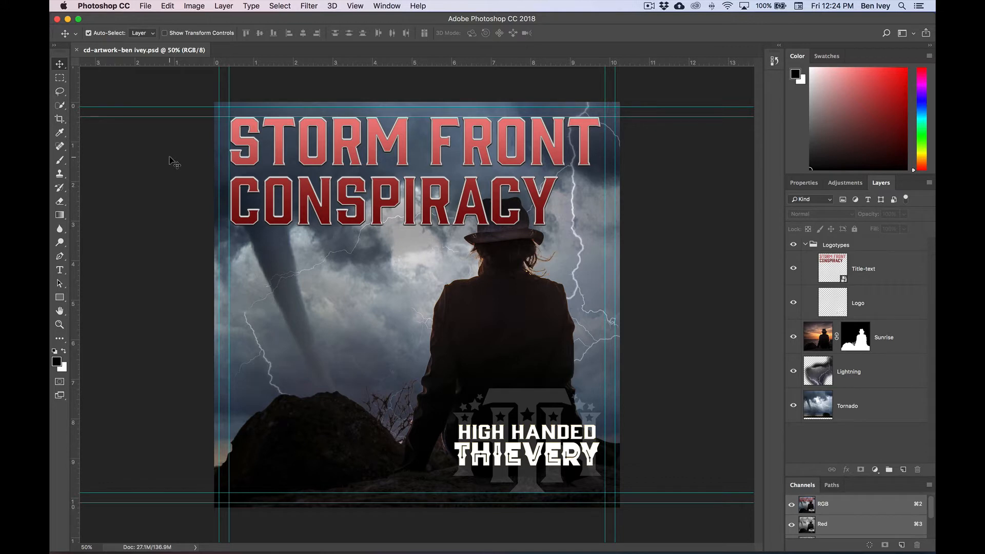
click(194, 7)
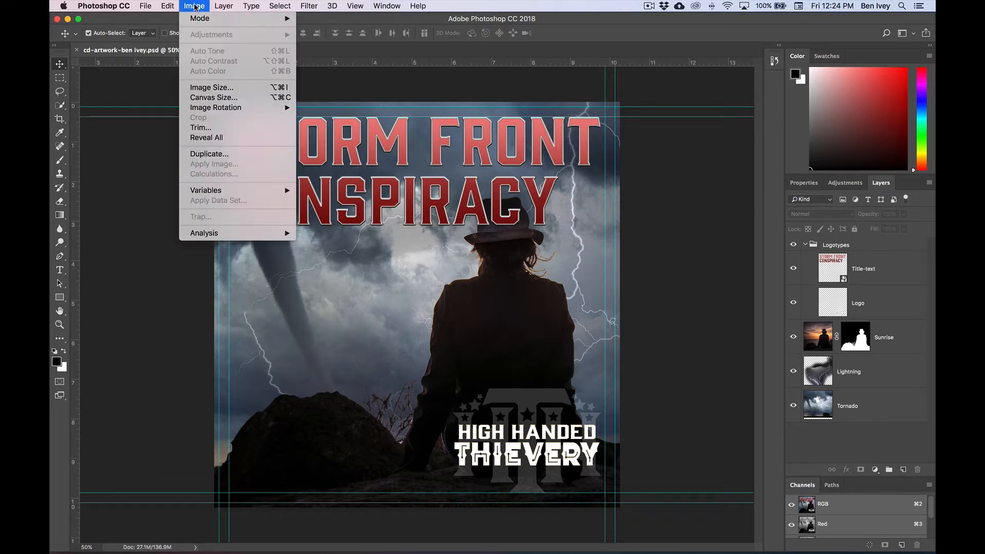
click(215, 87)
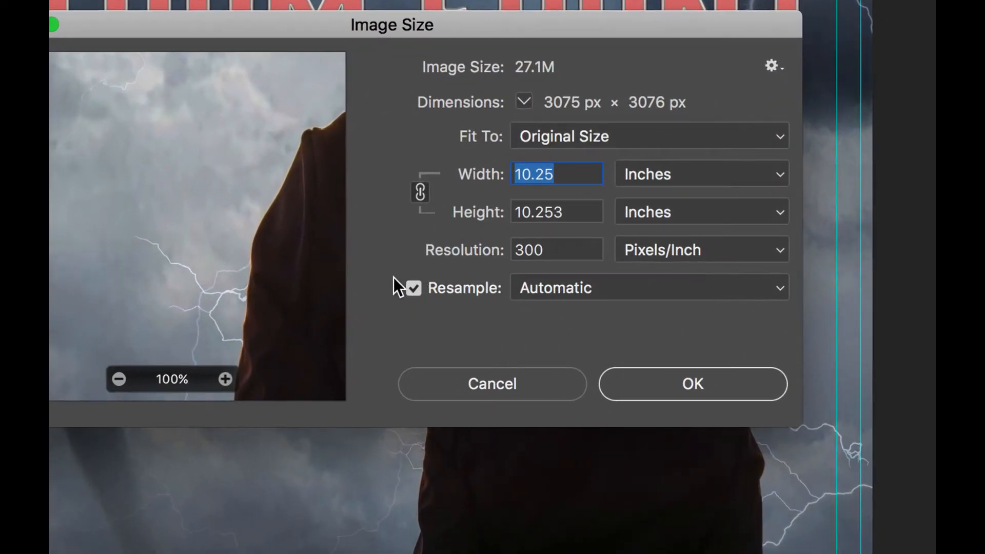
double_click(540, 214)
text(5)
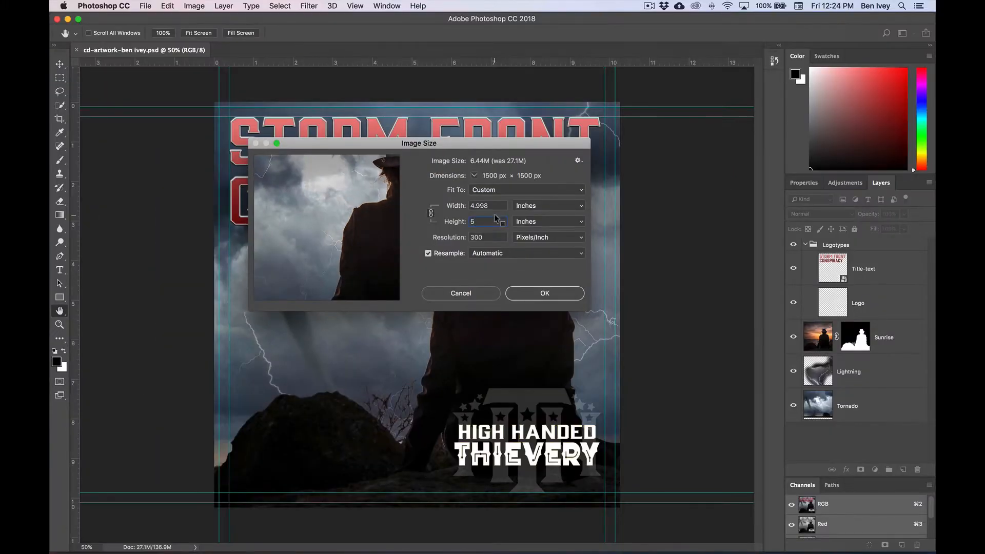
click(547, 293)
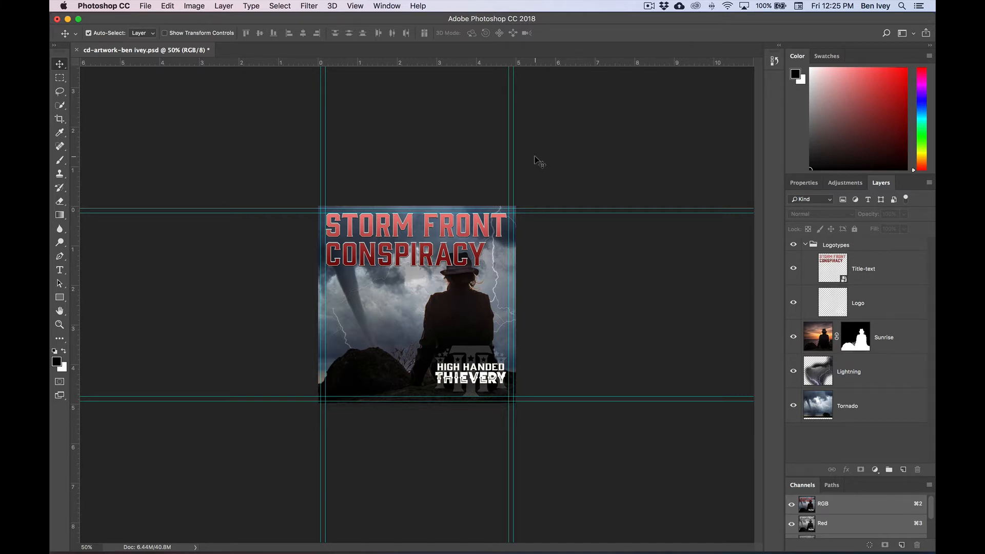
Step: Clear the canvas guides and add a new guide layout with 0.125 in margins on all four sides
click(361, 6)
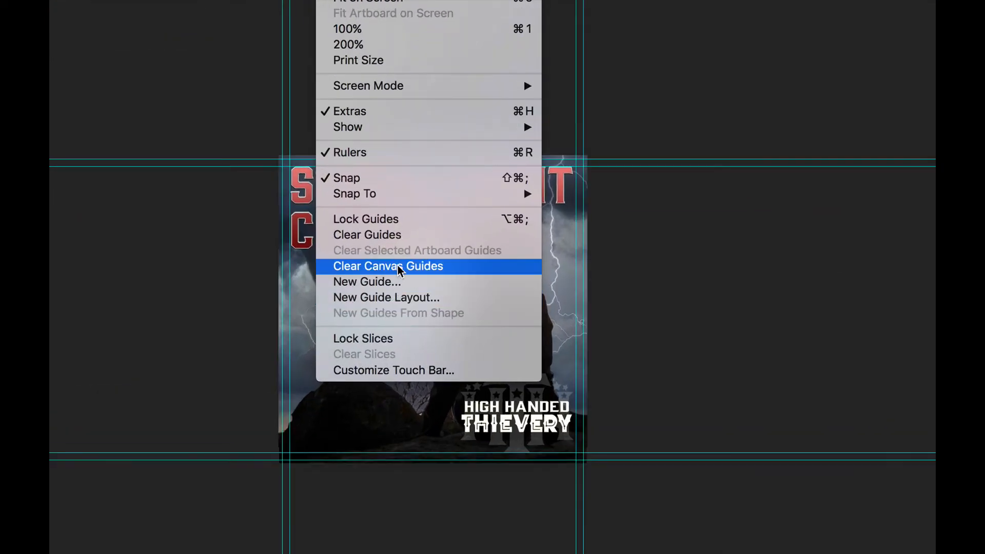
click(386, 265)
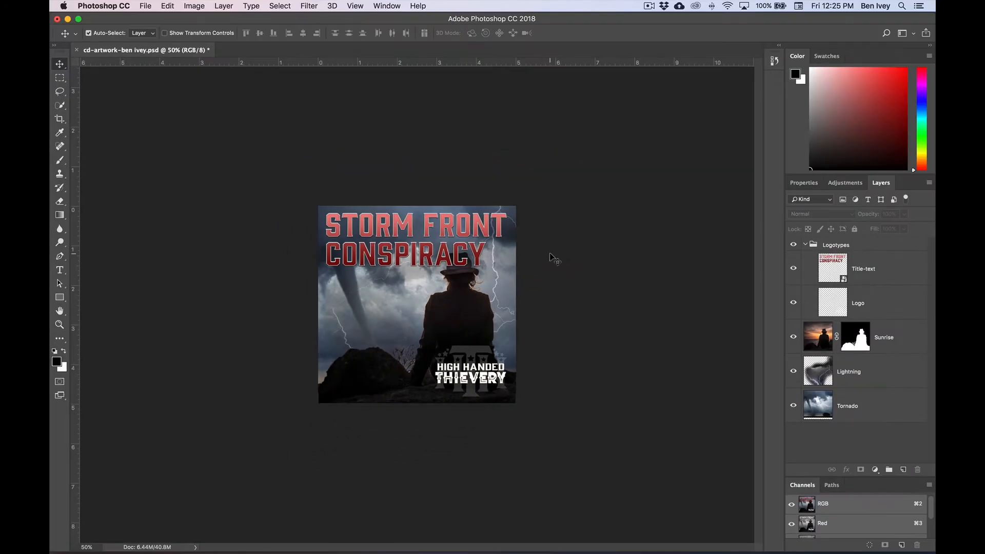
click(355, 6)
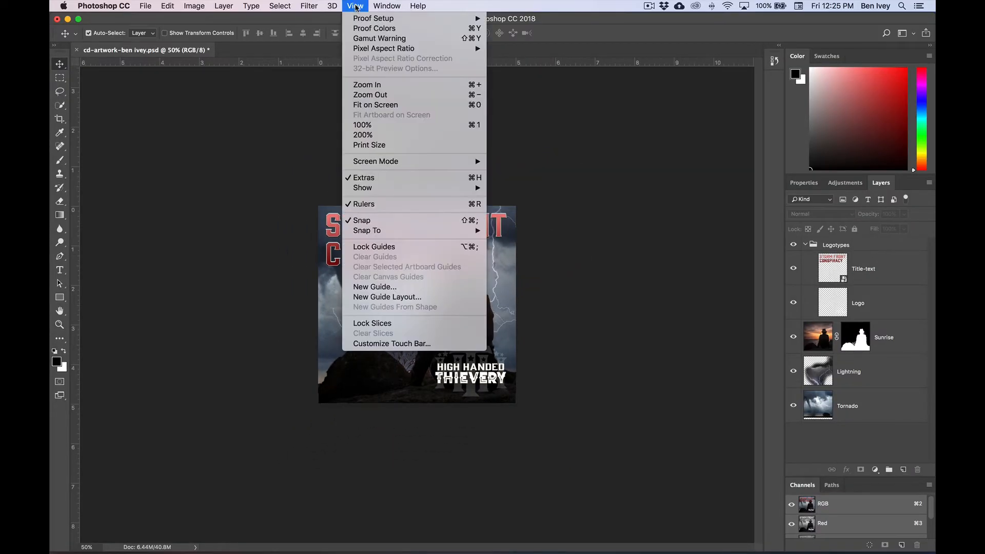
click(377, 300)
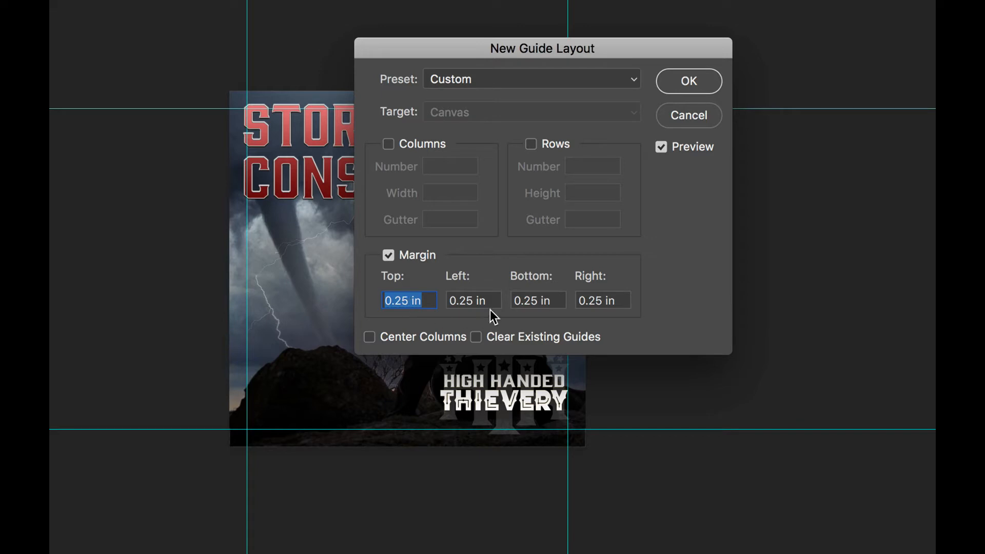
text(.125)
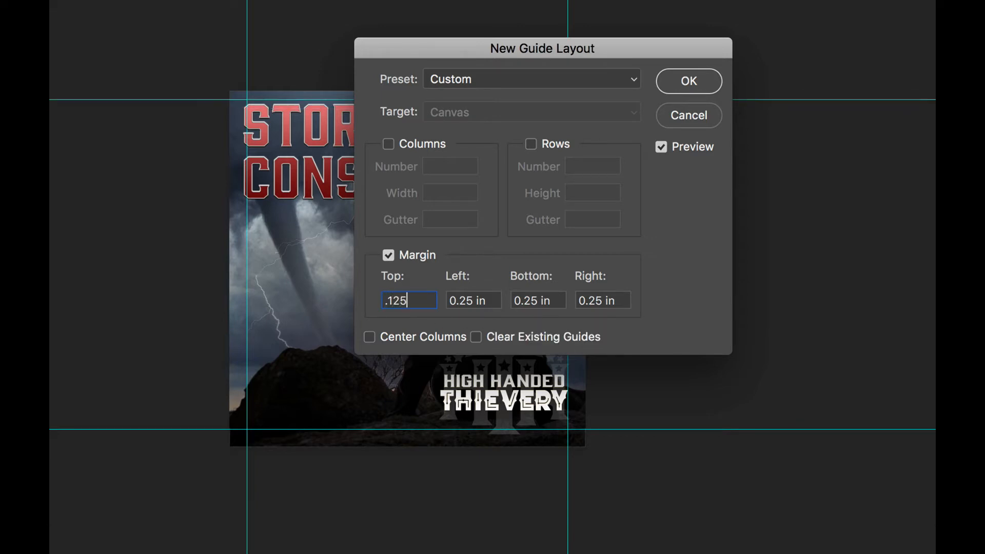
key(Tab)
text(.125)
key(Tab)
text(.125)
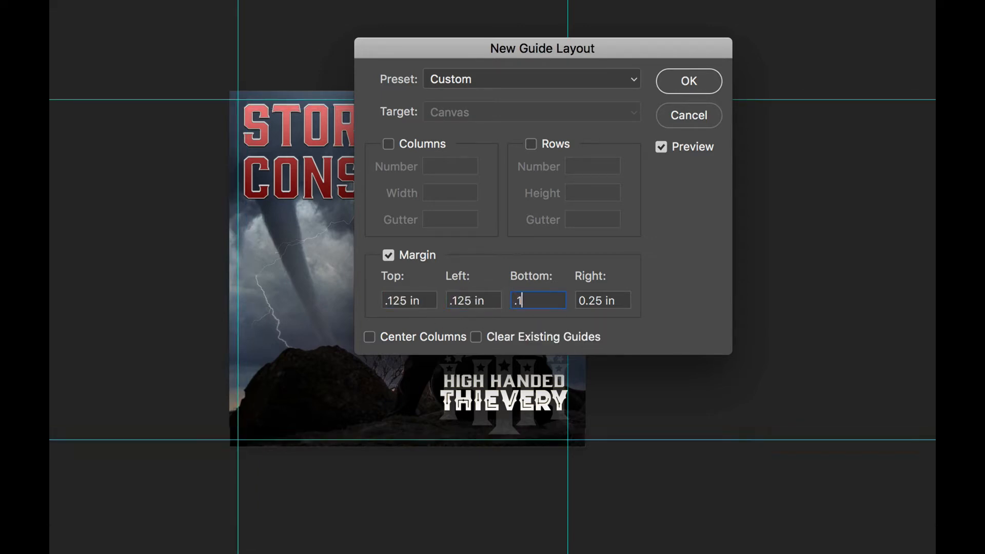
key(Tab)
text(.125)
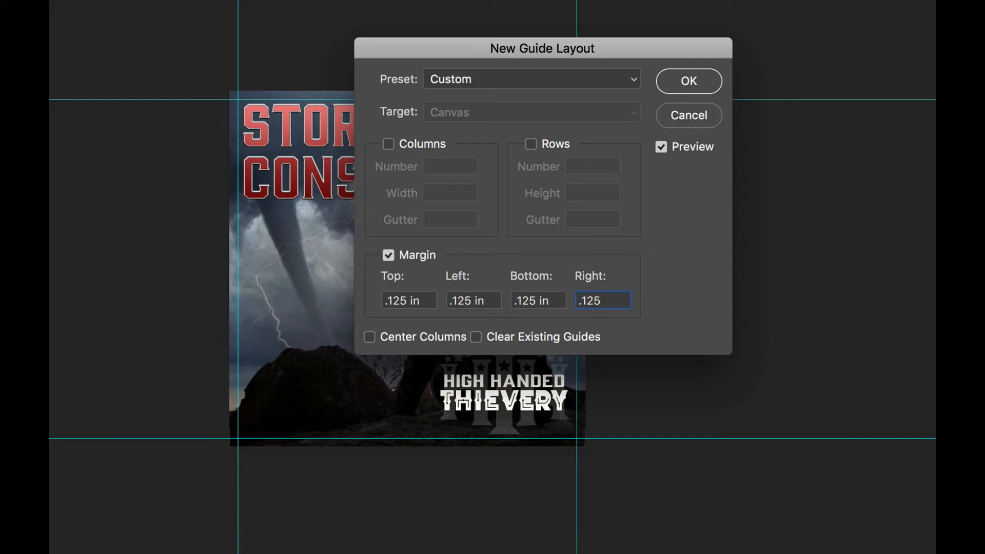
click(664, 89)
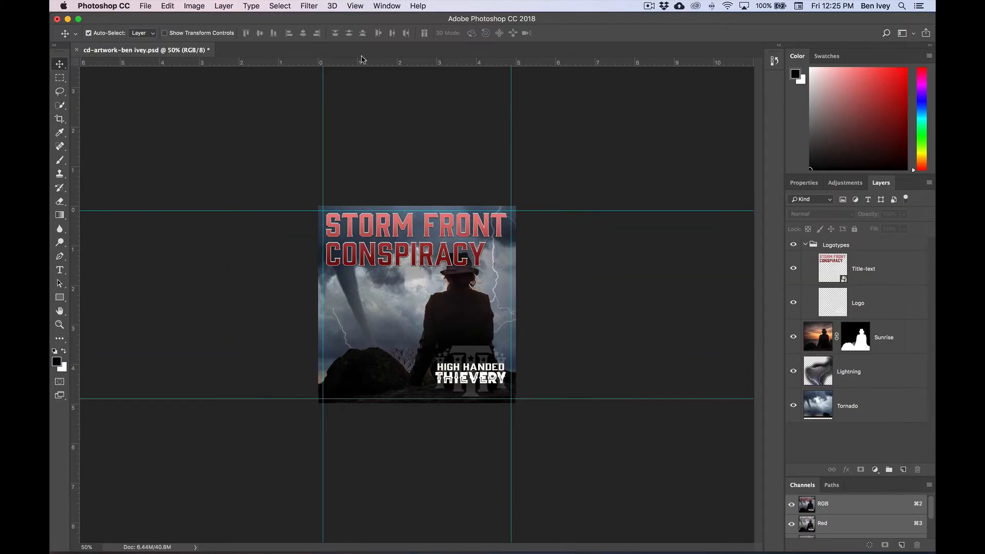
Step: Add a second guide layout with 0.25 in margins on all four sides, keeping the existing guides
click(354, 6)
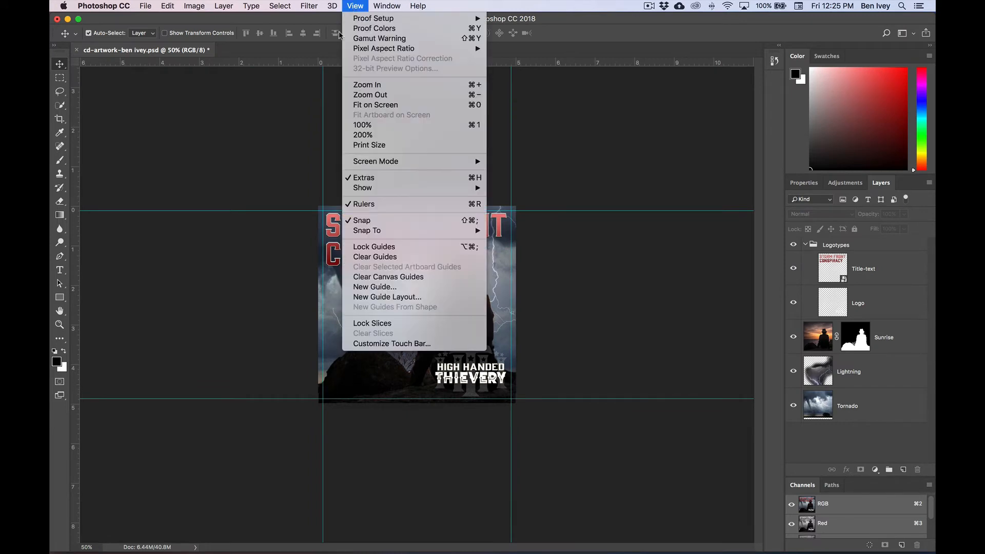
click(473, 301)
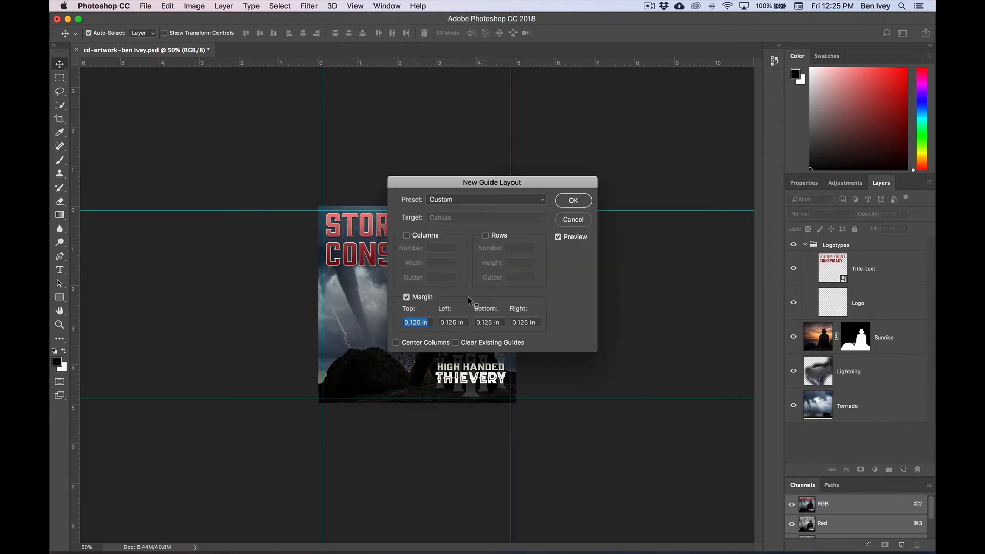
text(.25)
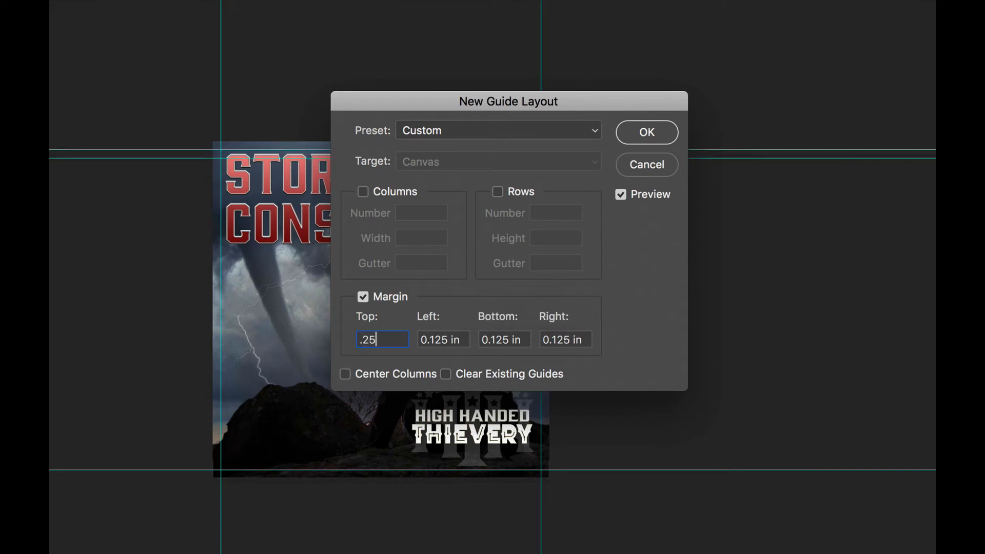
key(Tab)
text(.25)
key(Tab)
text(.25)
key(Tab)
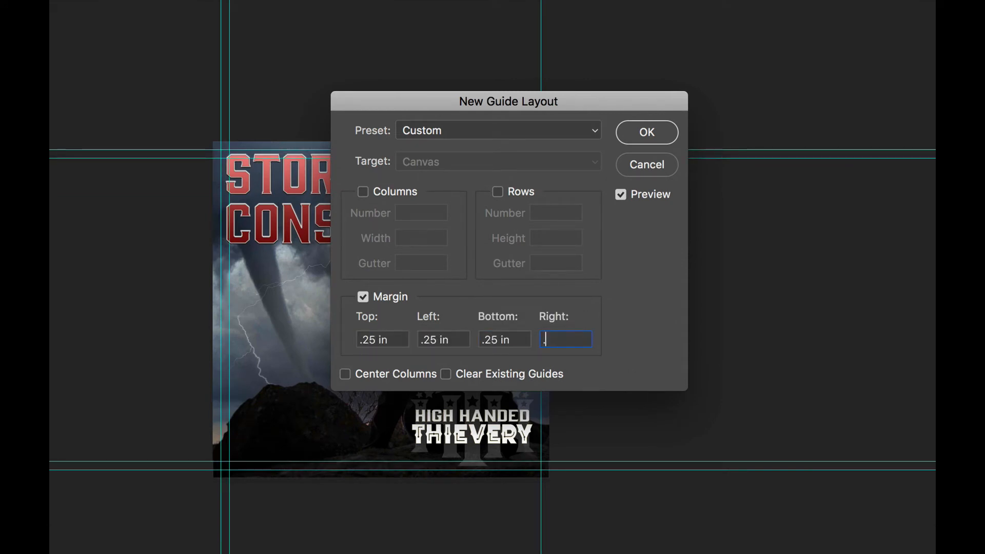
text(.25)
click(627, 141)
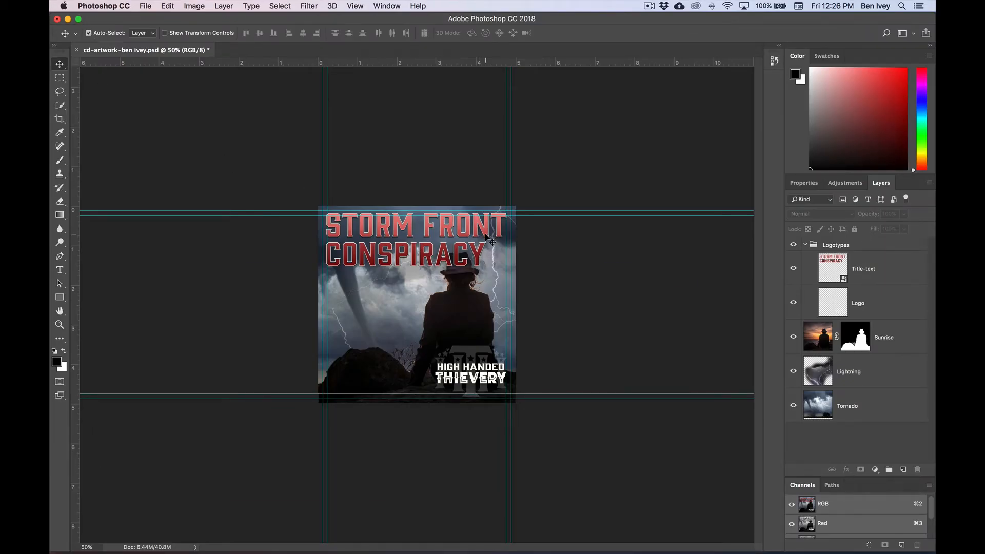
Step: Move the title text to the inner guides' upper-left corner and scale it to about 30.9% to fit between the side guides
click(411, 228)
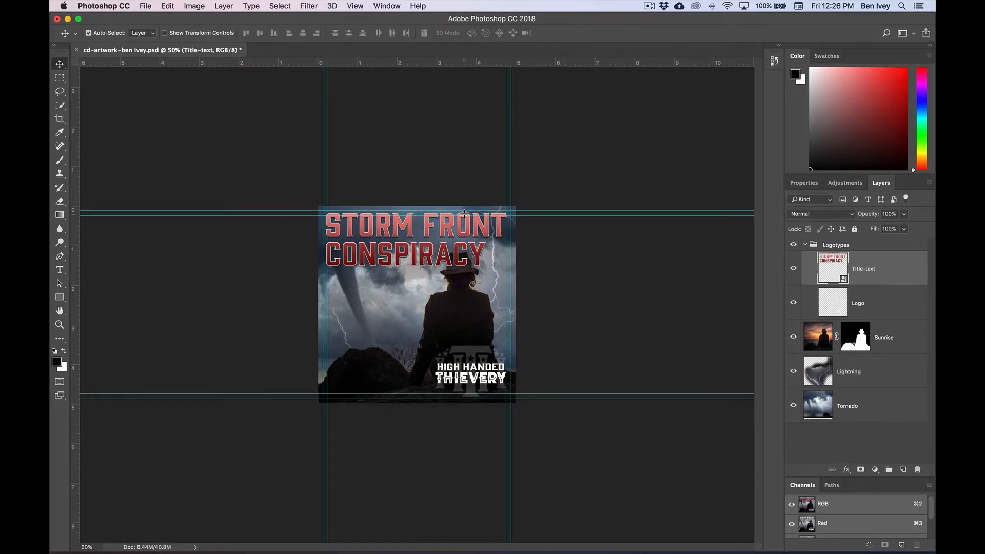
key(super+1)
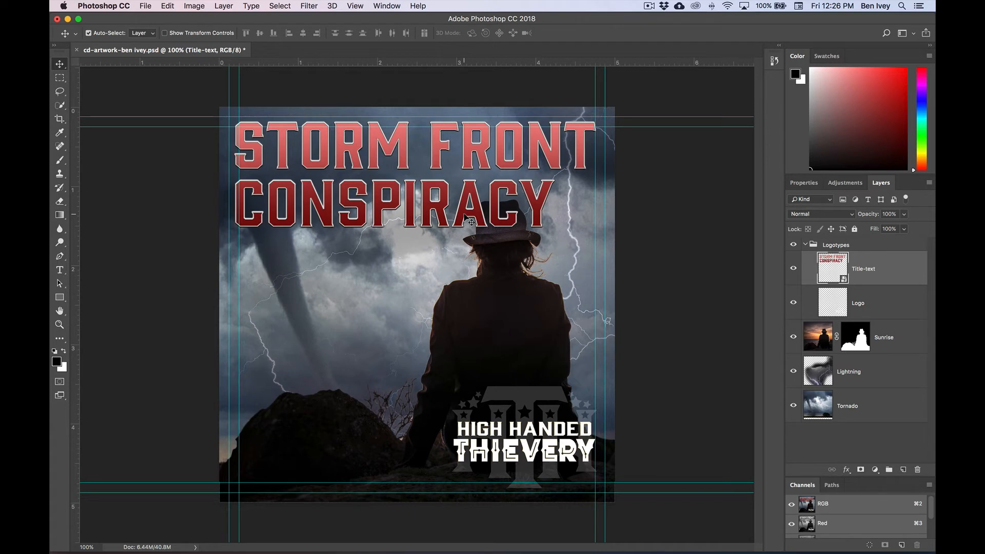
key(super+t)
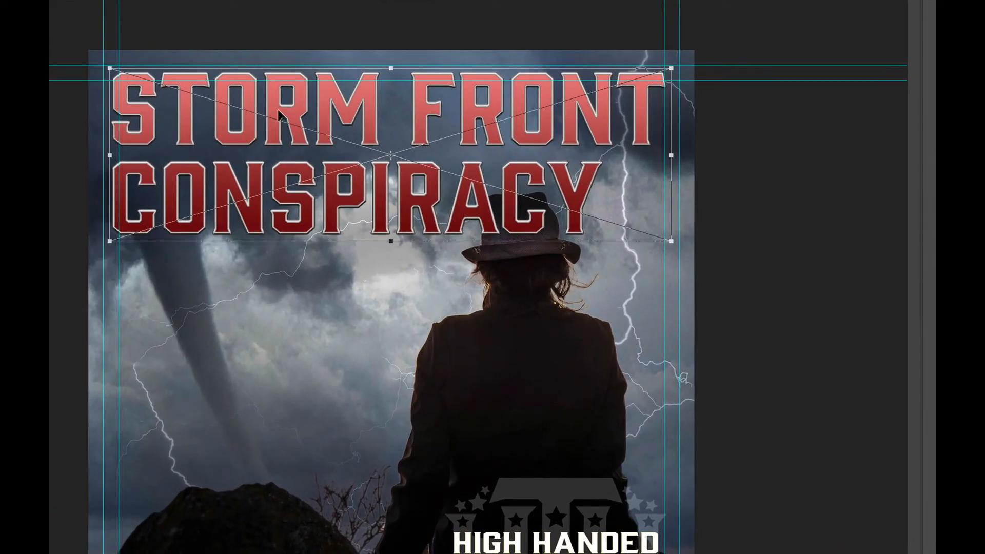
mouse_move(300, 132)
mouse_down()
mouse_move(306, 143)
mouse_move(288, 132)
mouse_up()
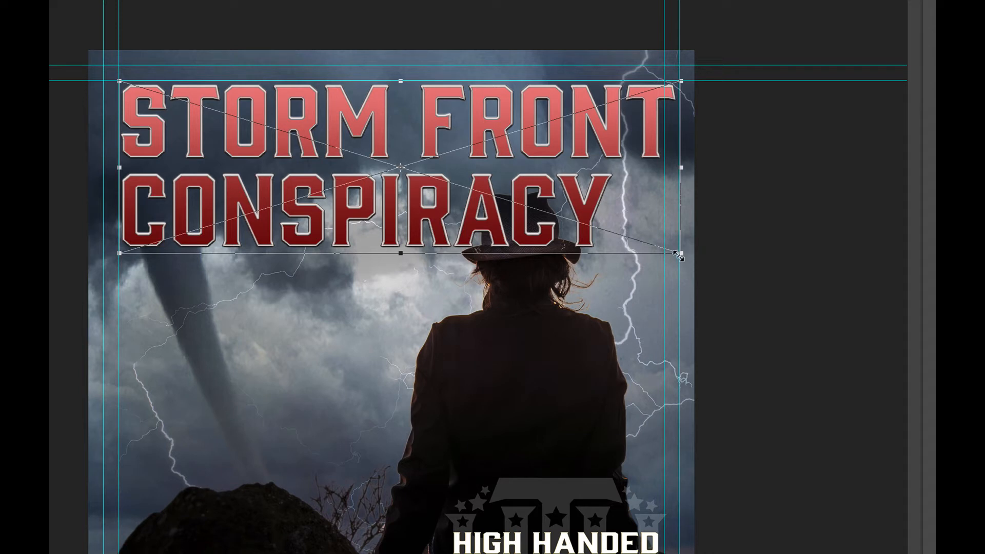
mouse_move(680, 254)
mouse_down()
mouse_move(653, 241)
mouse_move(665, 249)
mouse_up()
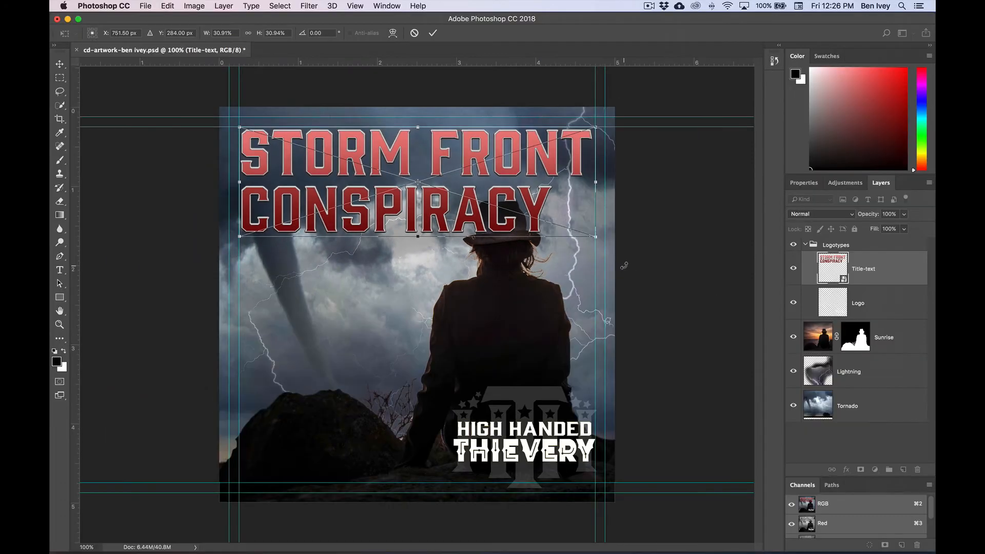
key(Return)
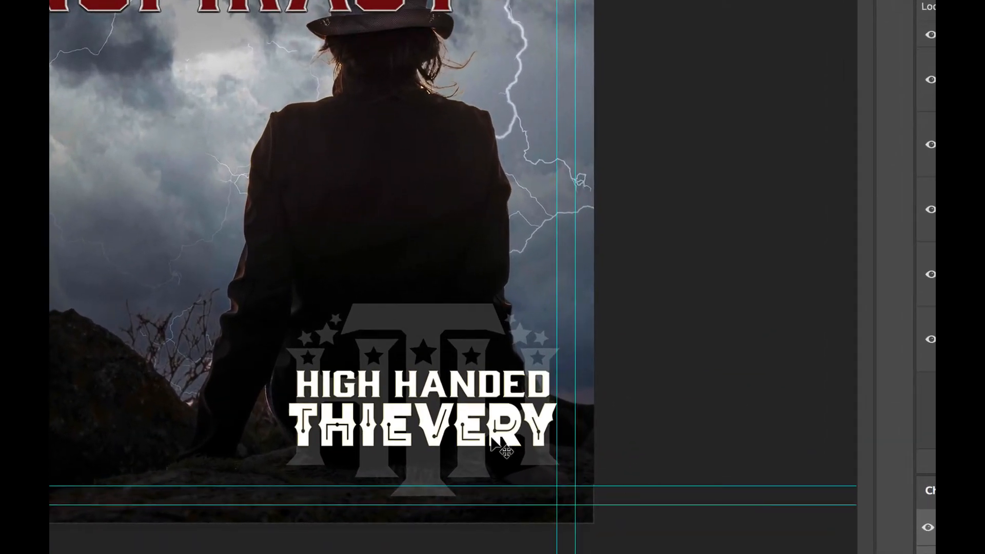
Step: Move the High Handed Thievery logo slightly up and left inside the inner margin guides, and deselect its layer
mouse_move(469, 435)
mouse_down()
mouse_move(437, 420)
mouse_move(419, 388)
mouse_move(460, 423)
mouse_up()
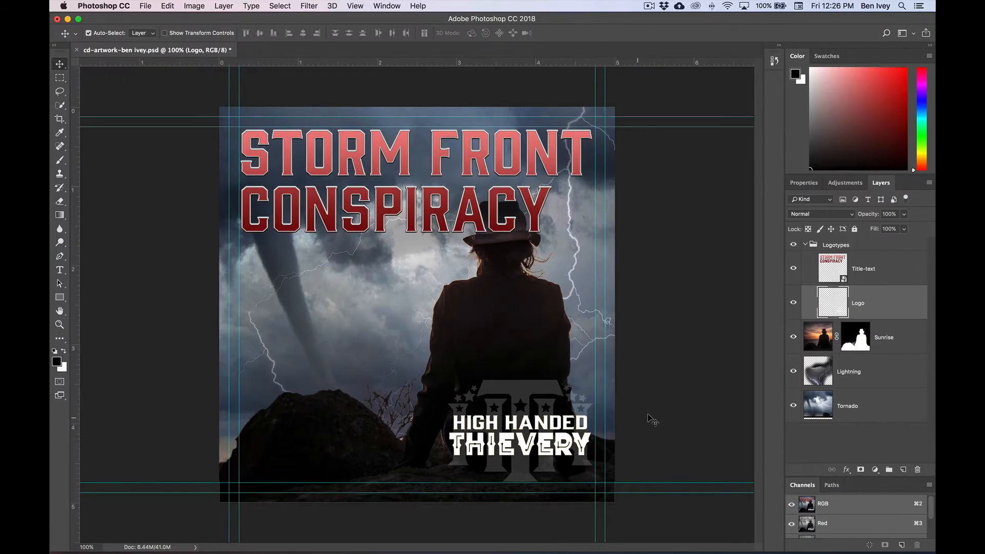
click(675, 411)
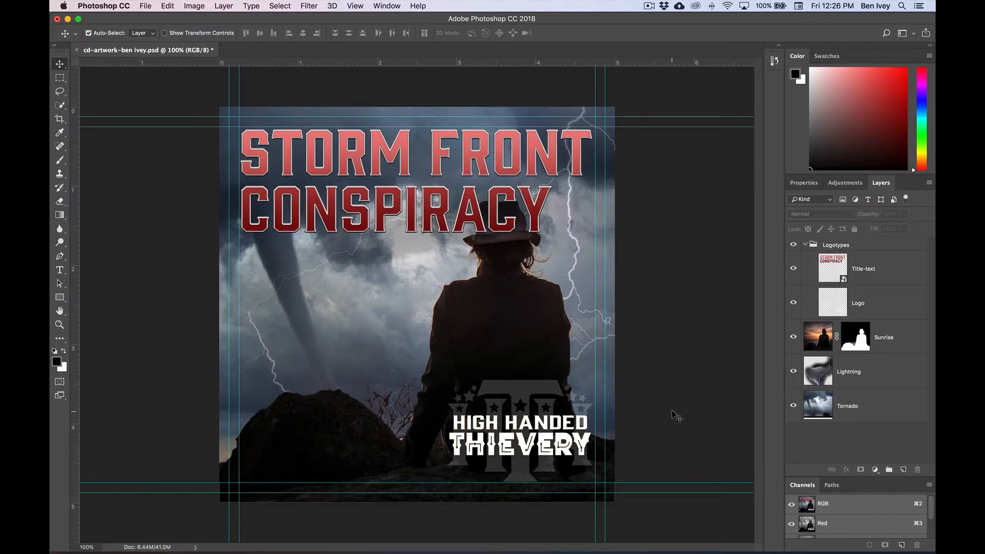
Step: Save a flattened, uncompressed TIFF copy without layers, adding "insert-" after "cd-artwork-" in the file name
click(146, 6)
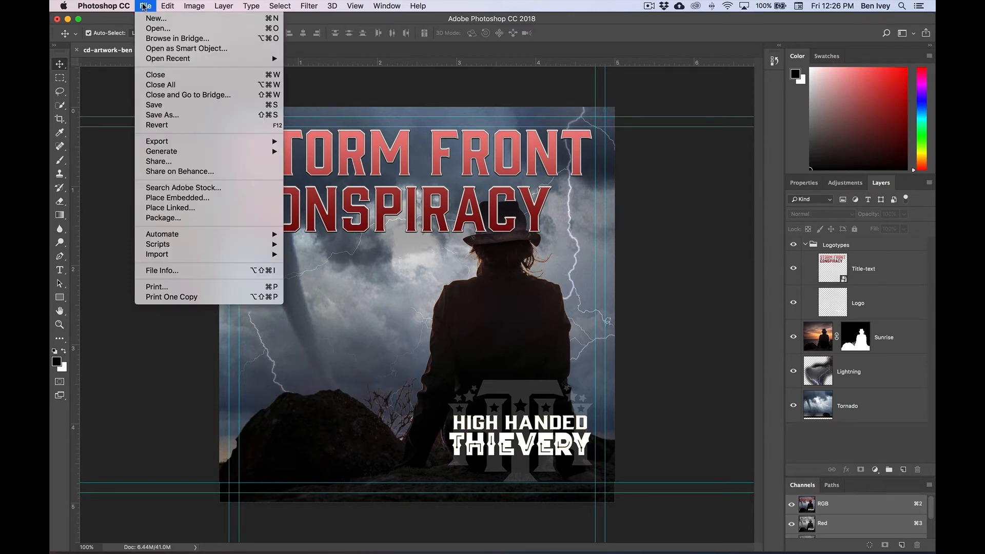
click(177, 117)
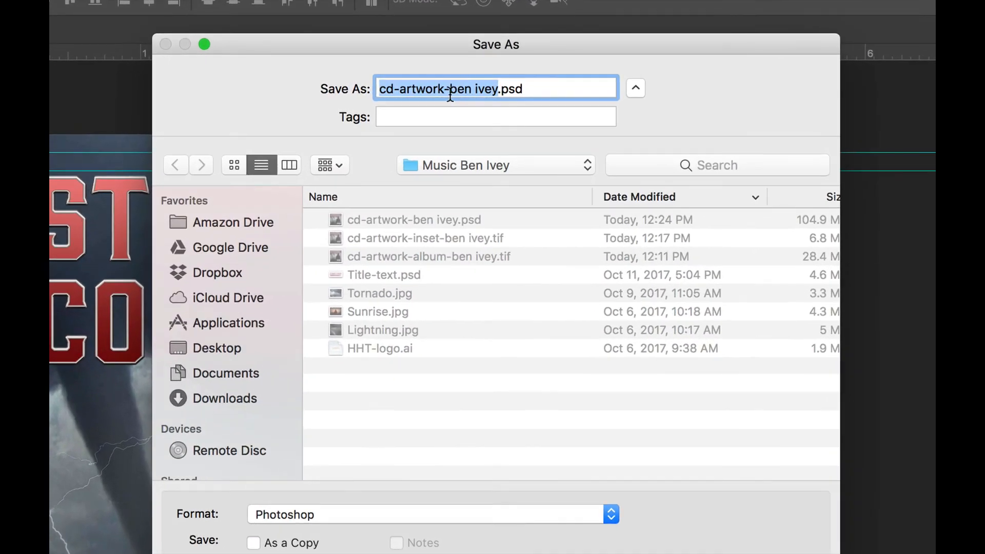
click(467, 82)
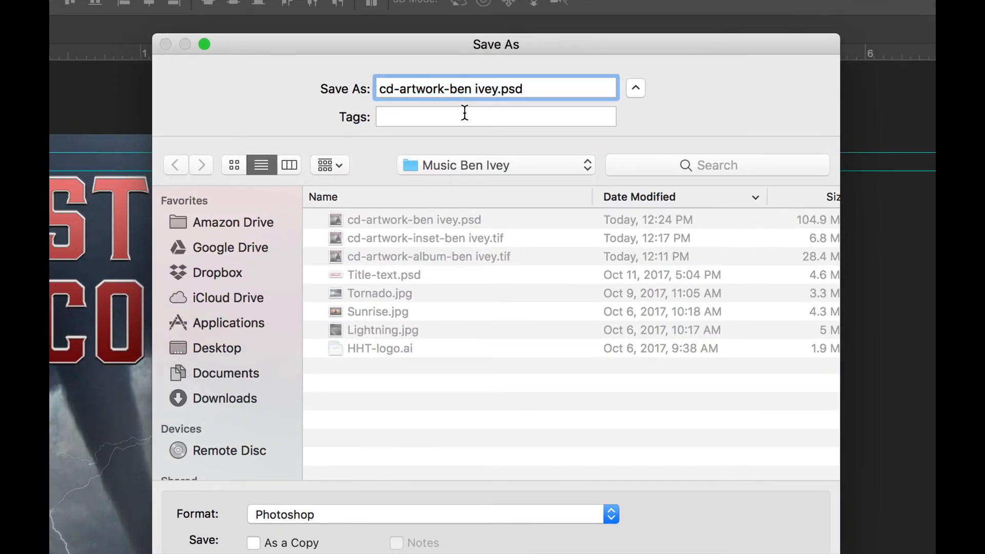
text(insert-)
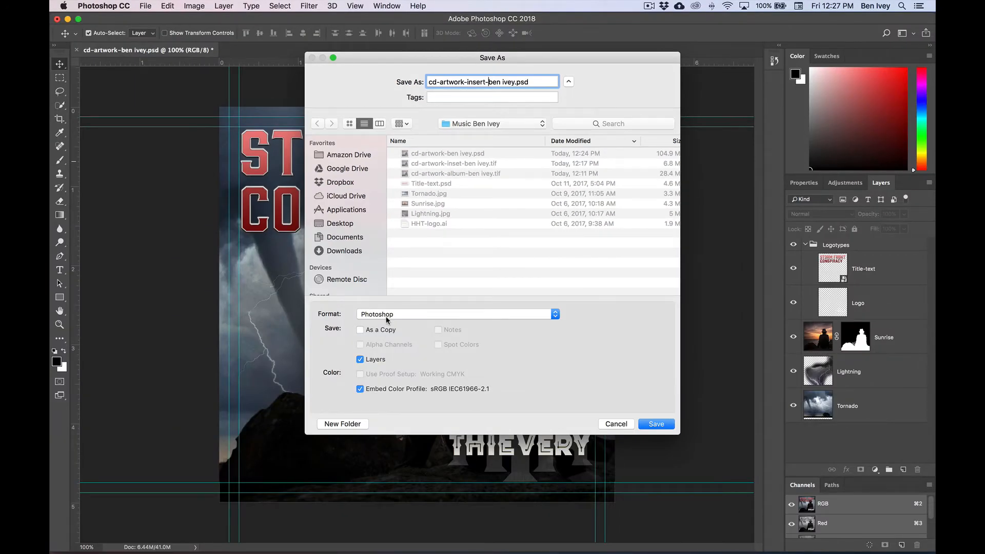
click(387, 314)
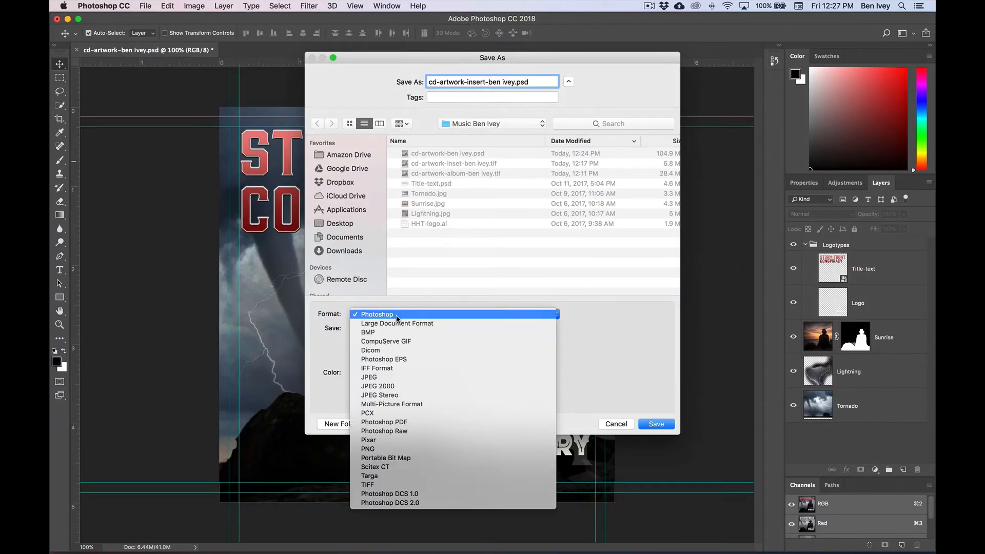
click(432, 485)
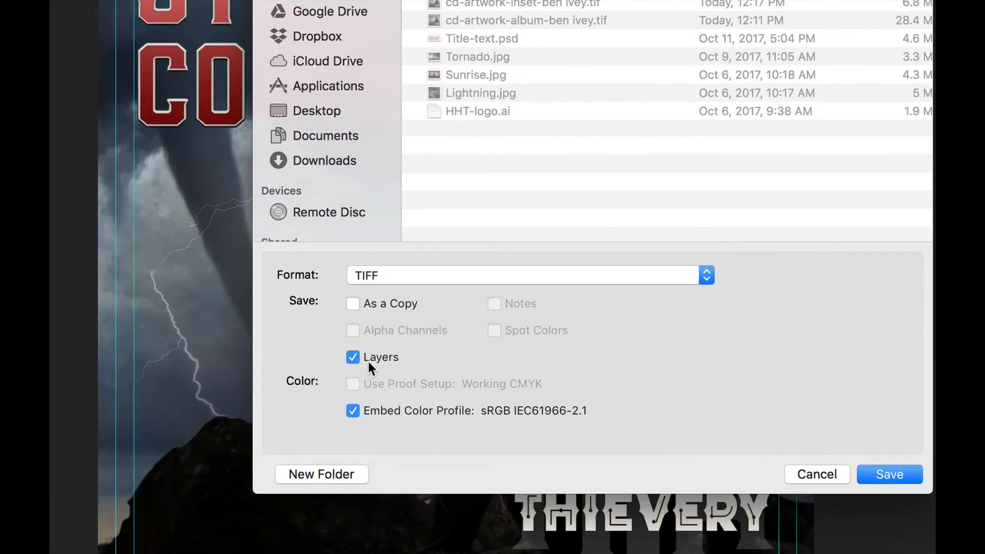
click(352, 358)
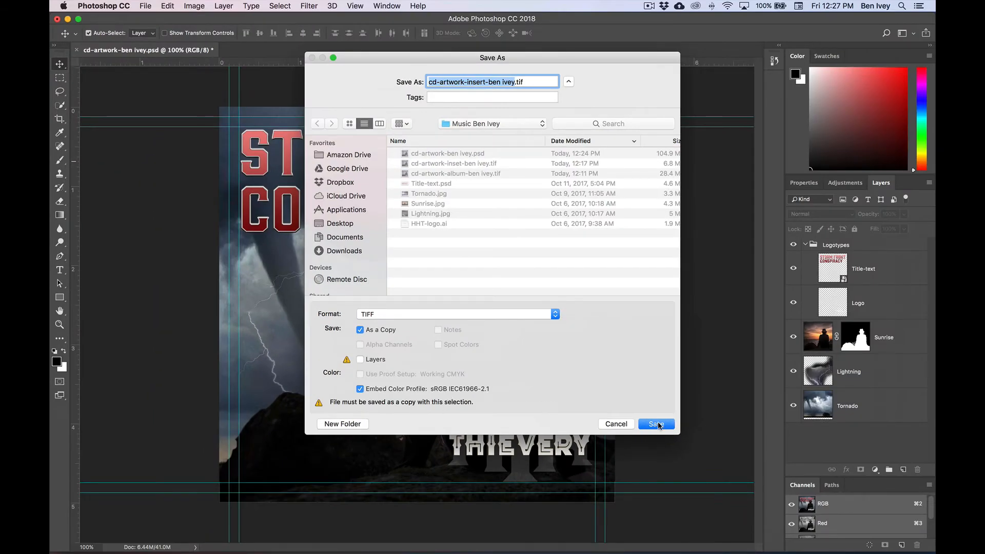
click(659, 424)
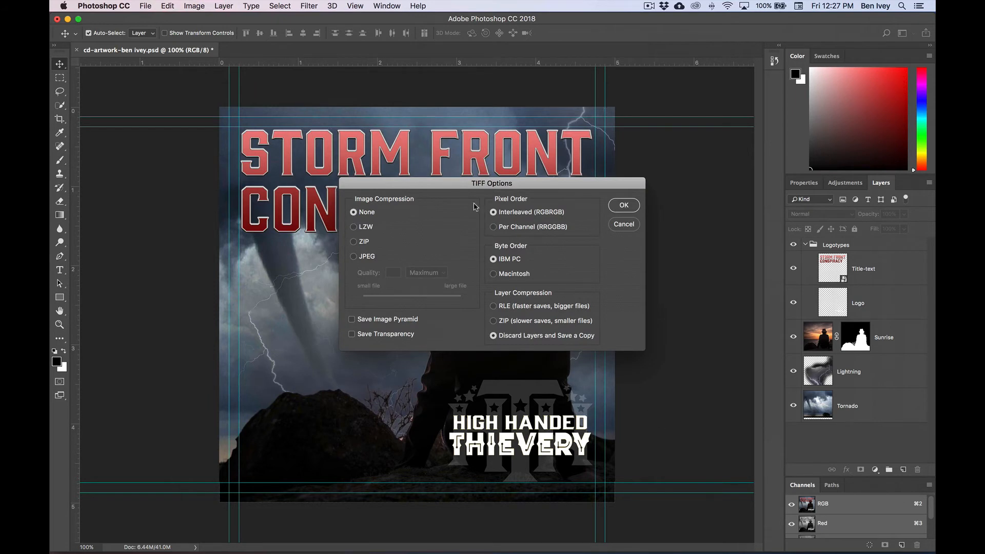
click(625, 206)
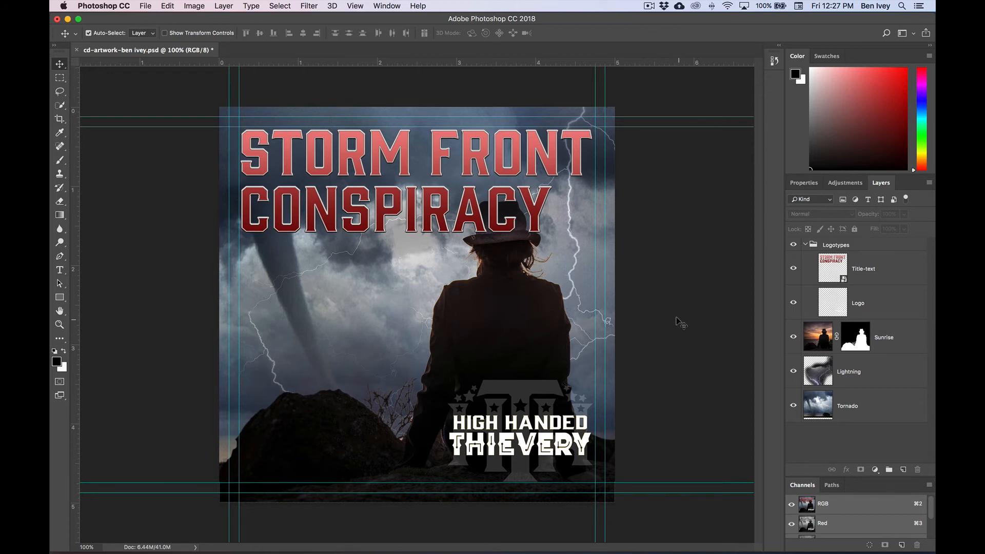
Step: Revert the artwork document to its last saved version
click(145, 5)
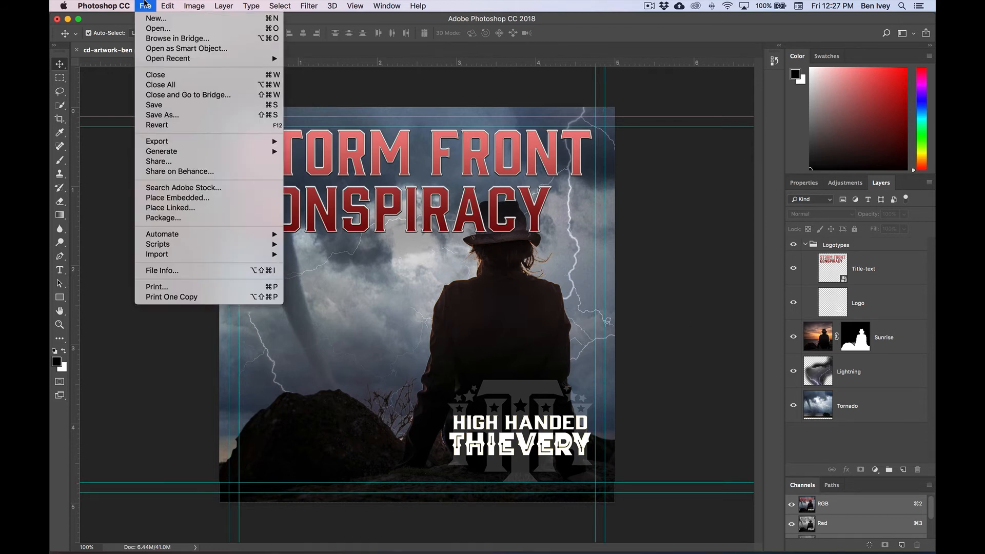
click(171, 127)
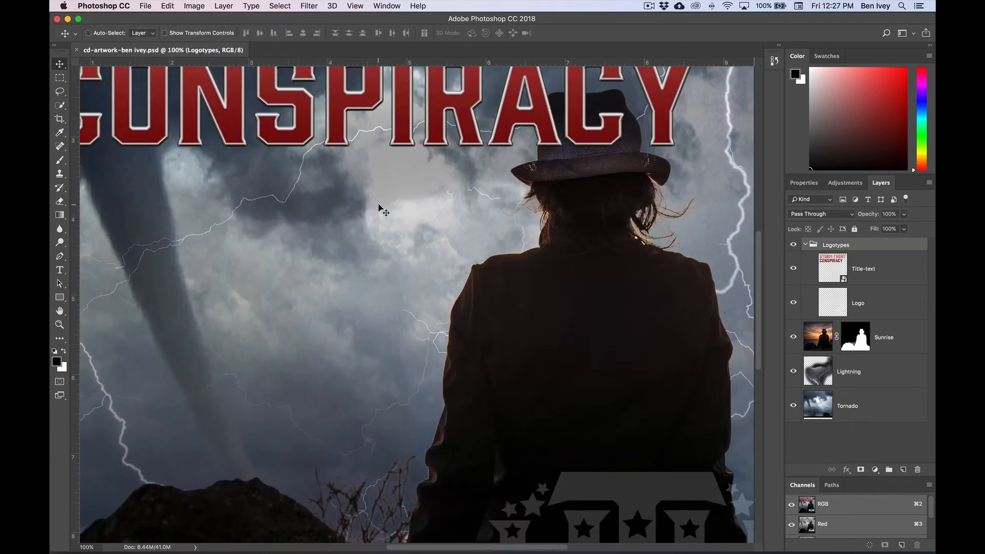
key(super+0)
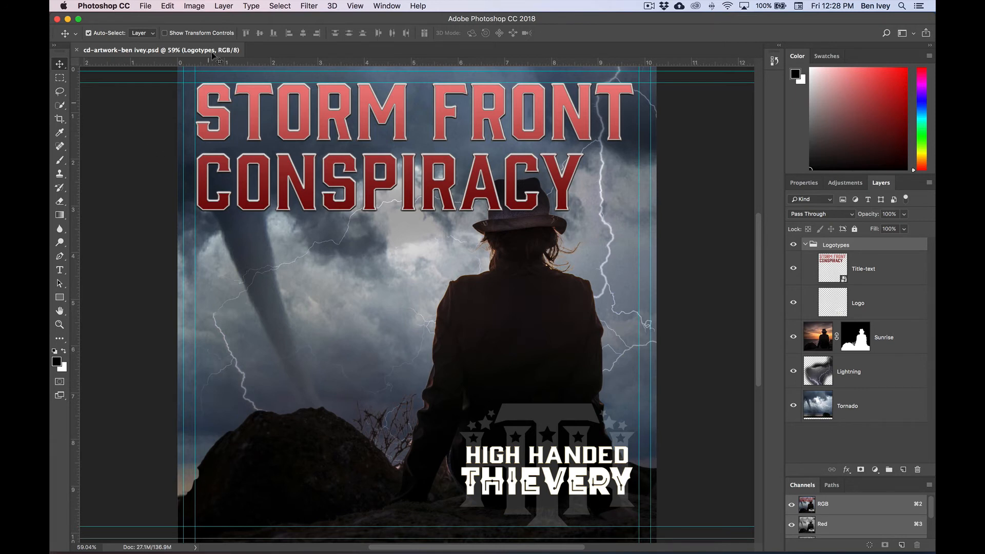
Step: Resize the image to 3000 pixels wide with linked proportions, 300 pixels/inch and automatic resampling
click(194, 5)
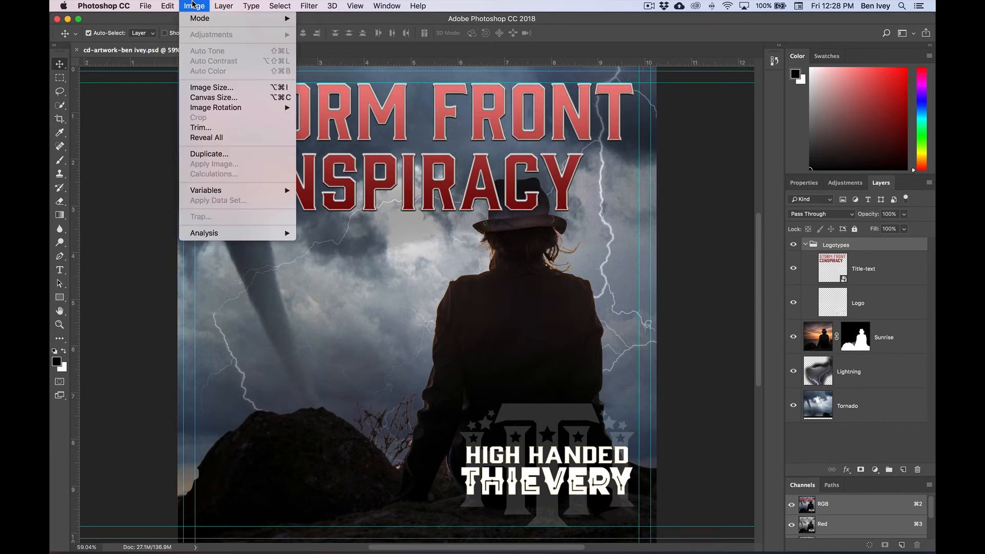
click(209, 87)
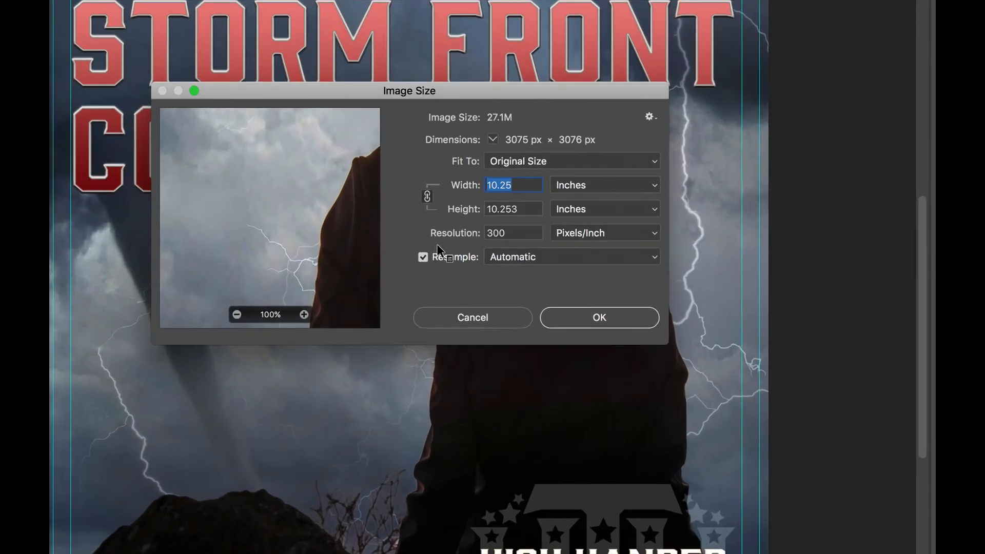
click(587, 187)
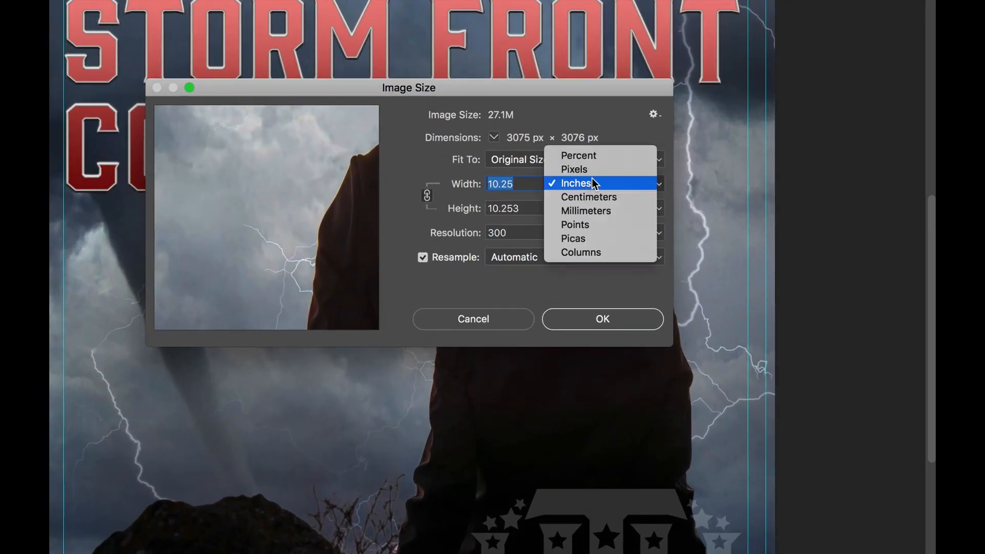
click(634, 169)
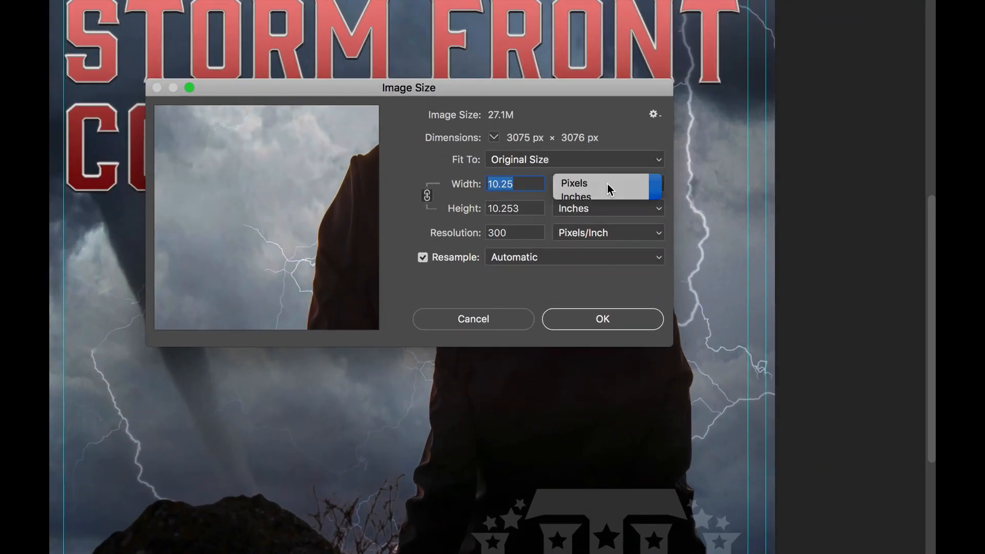
double_click(502, 183)
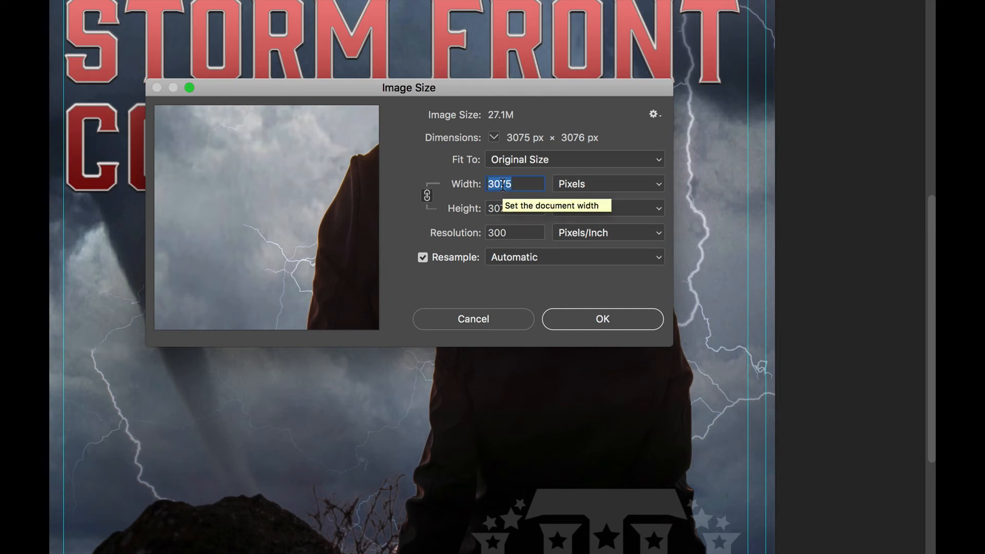
text(3000)
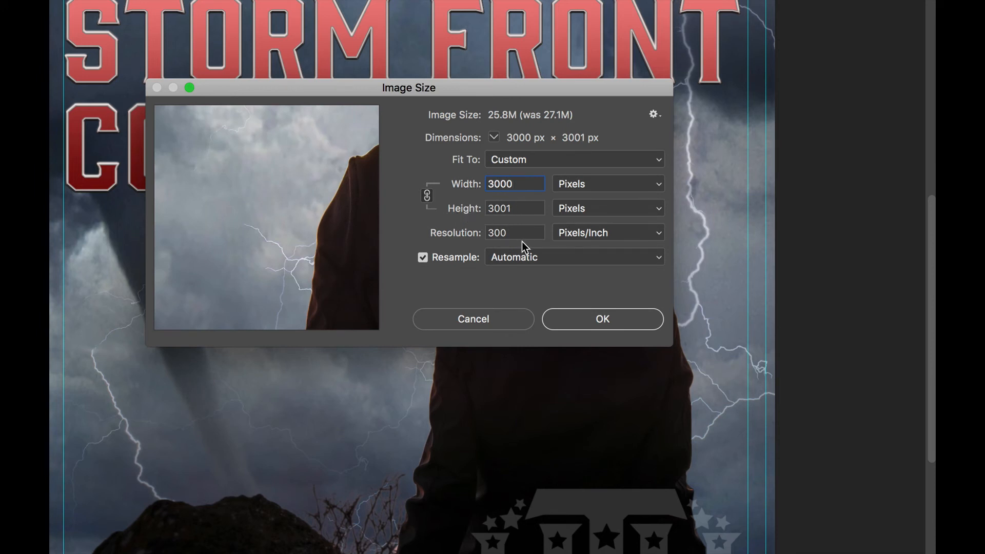
click(603, 320)
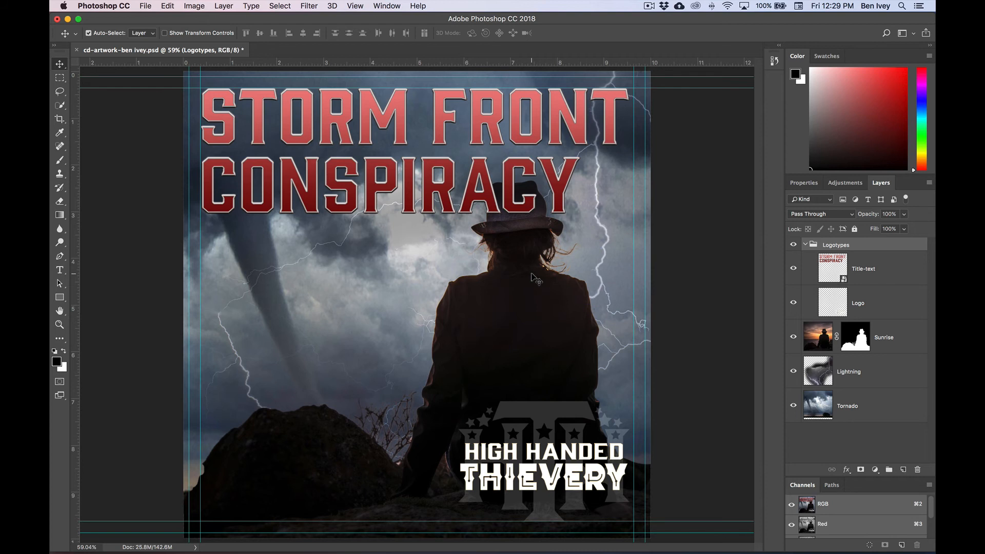
Step: Save the artwork as a JPEG copy, adding "digital-" after "cd-artwork-" in the file name
click(144, 5)
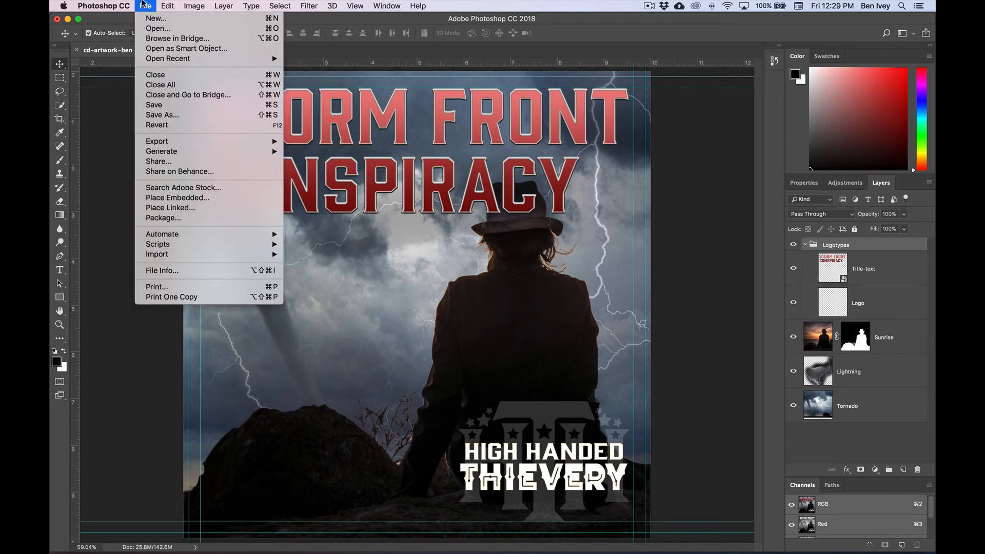
click(201, 114)
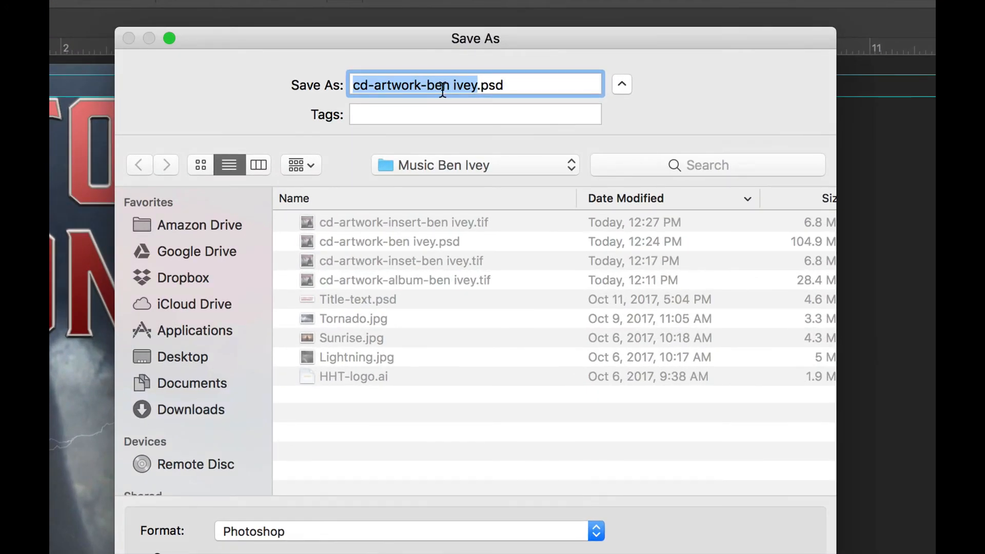
click(468, 81)
text(digital)
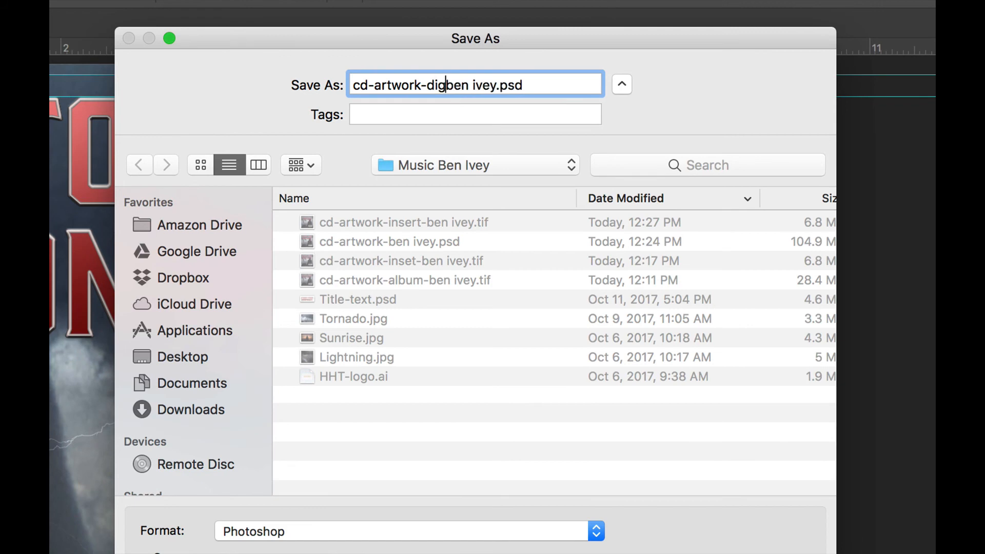
text(-)
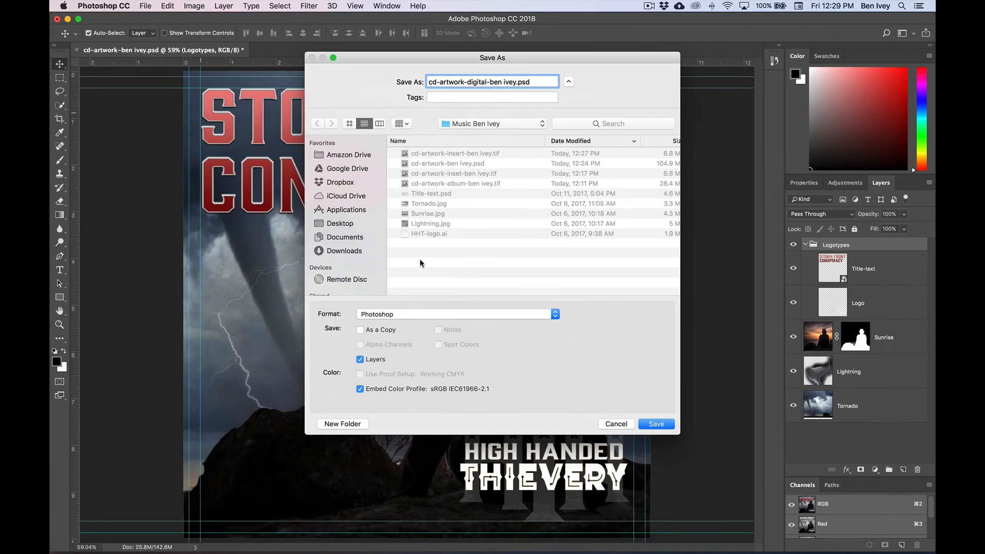
click(431, 314)
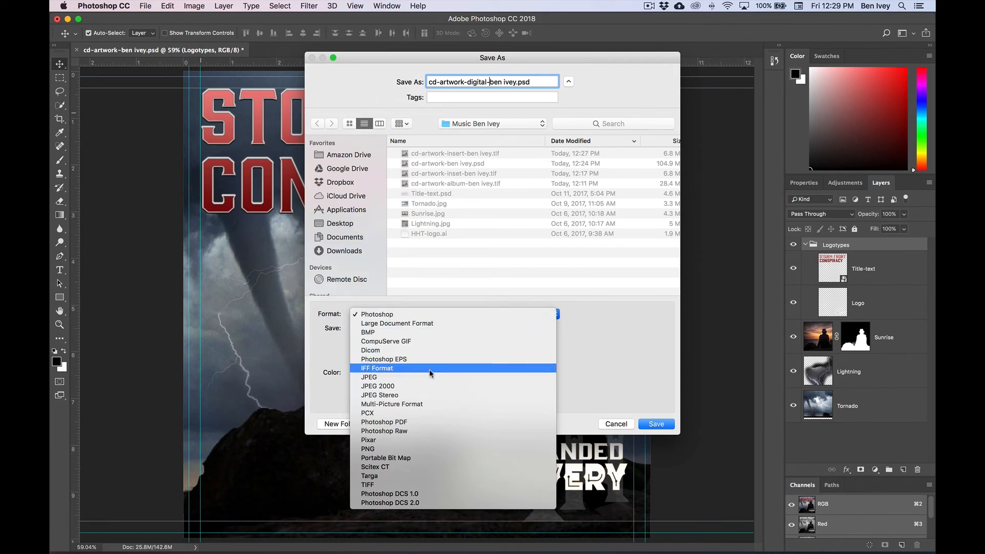
click(433, 378)
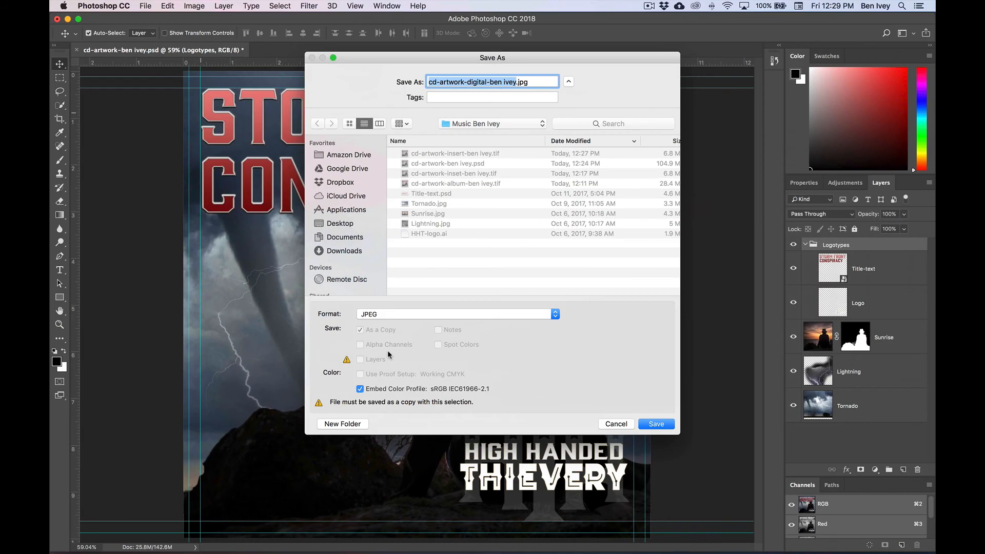
click(657, 425)
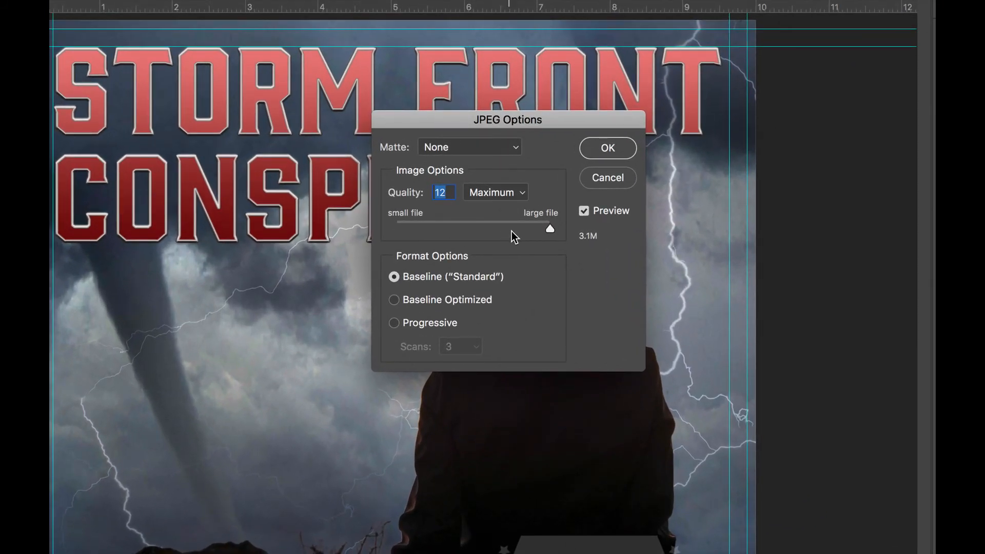
Step: Set the JPEG quality to High and complete the export with the Baseline ("Standard") format option
click(489, 192)
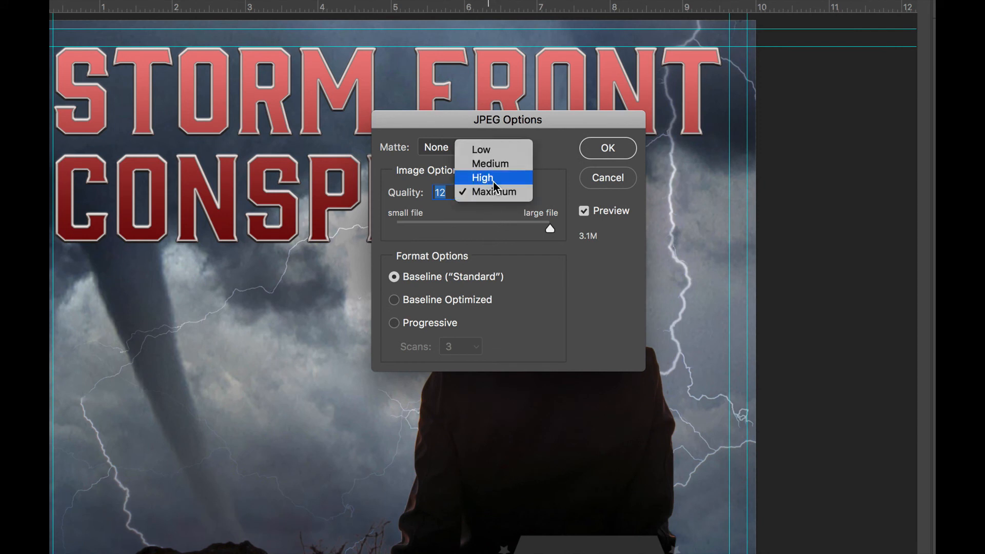
click(495, 176)
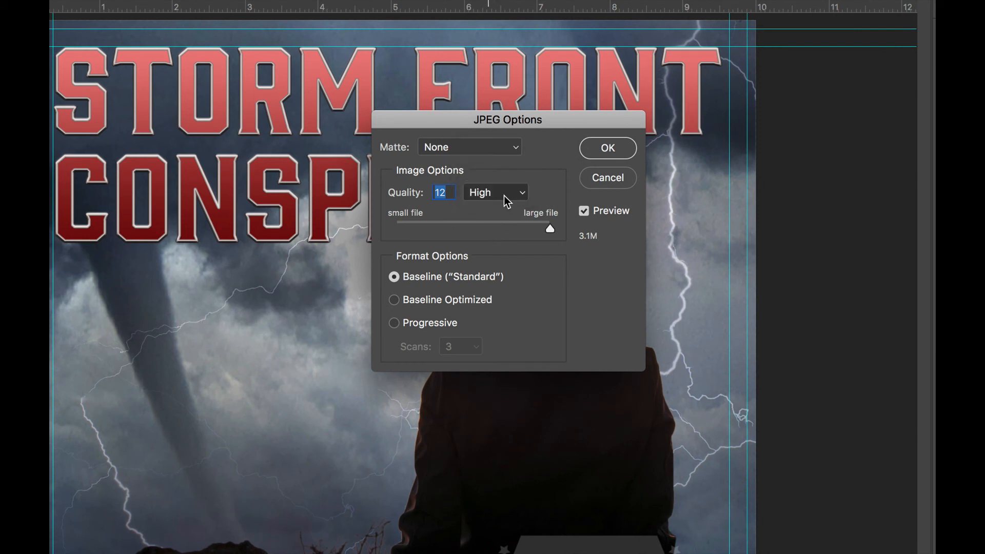
click(611, 150)
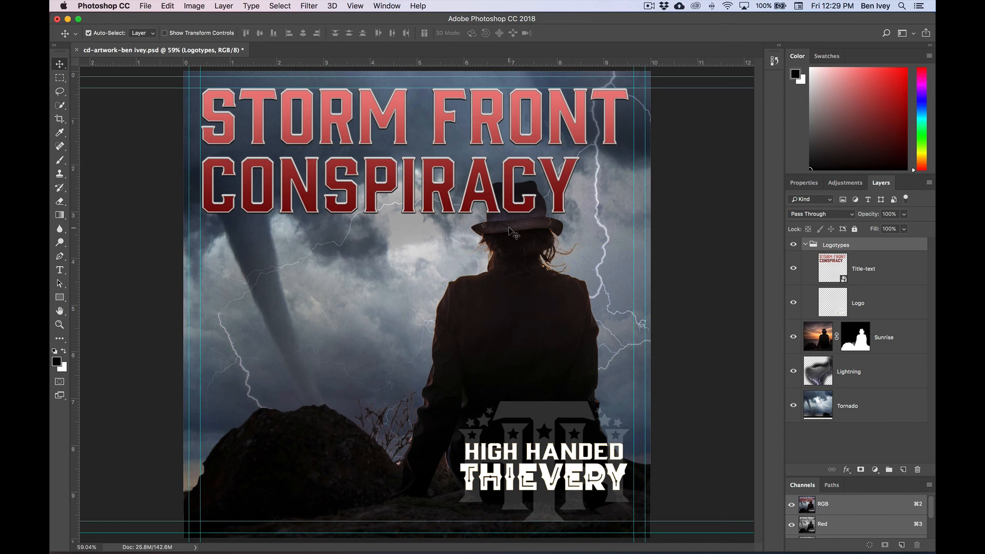
Step: Switch to the Finder desktop and open the music artwork folder inside the ART 205 work folder
key(ctrl+Up)
click(505, 262)
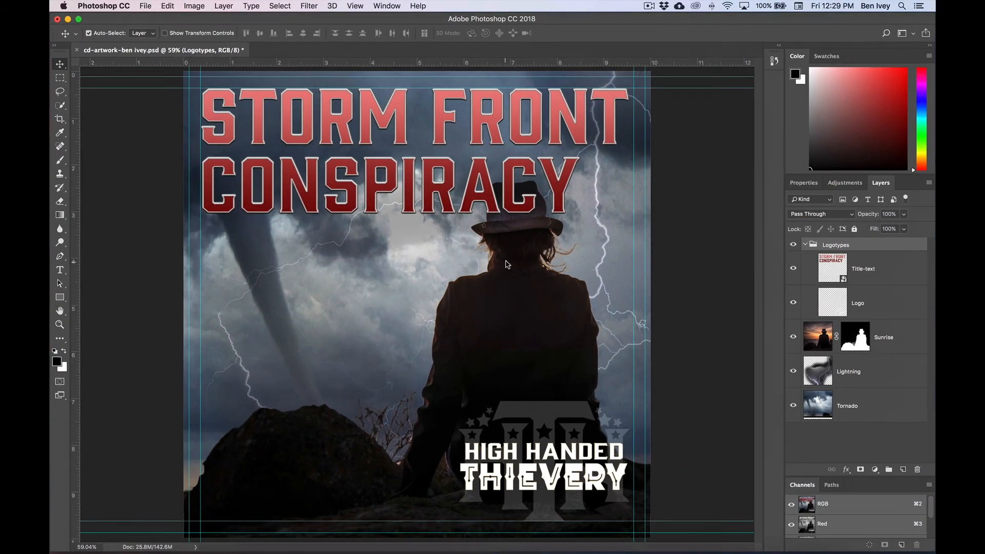
key(F2)
key(F11)
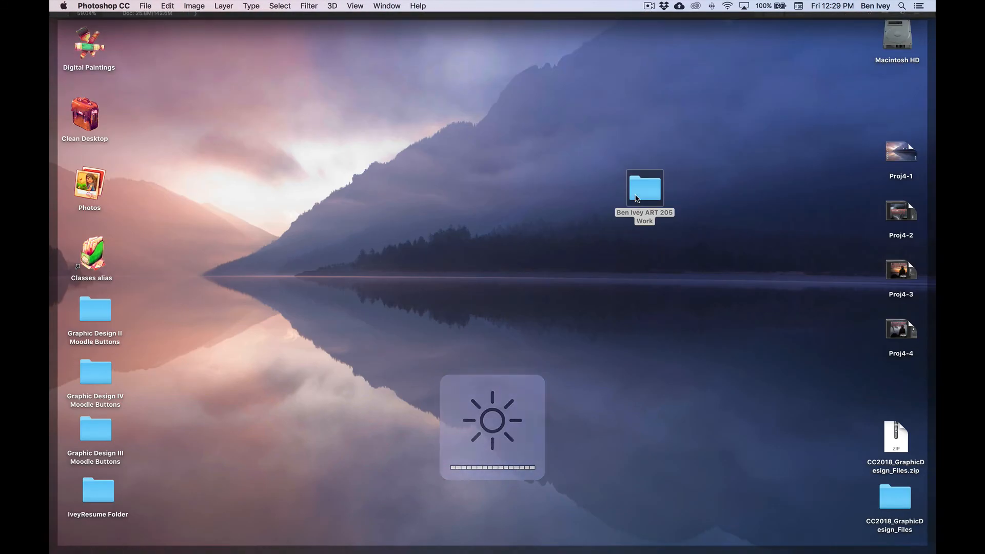
double_click(636, 198)
double_click(422, 259)
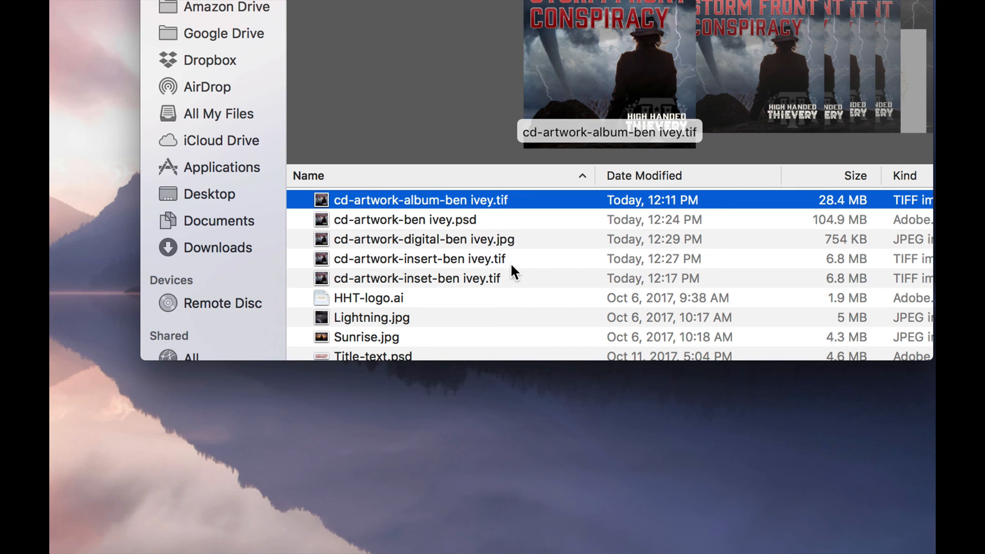
Step: Check the file sizes of the layered PSD, the album and insert TIFFs, and the digital JPEG
click(810, 218)
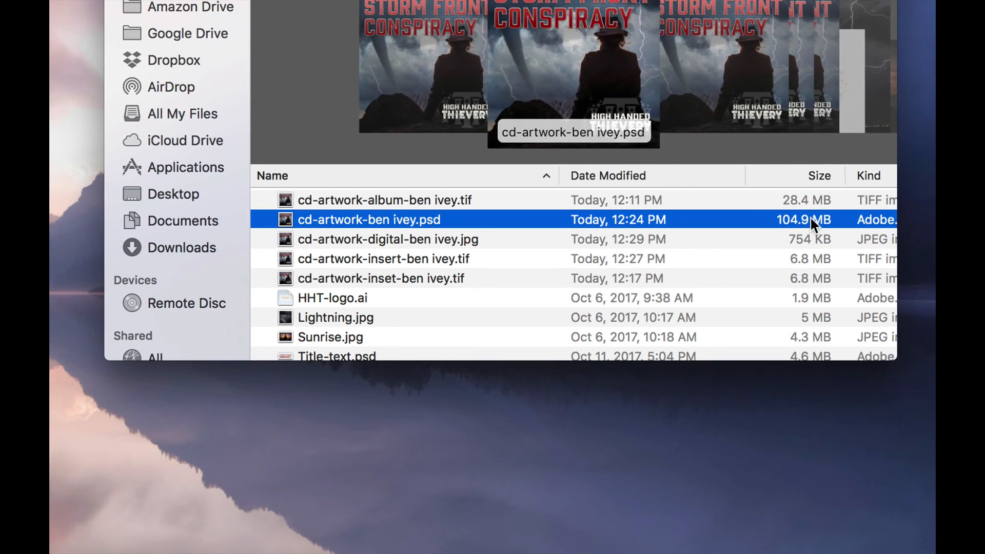
click(472, 200)
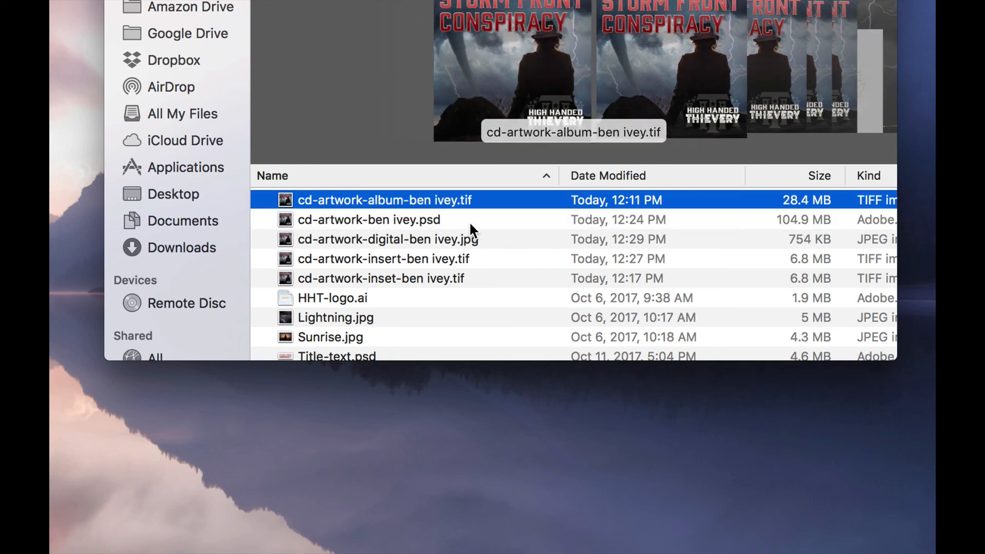
click(475, 258)
click(474, 244)
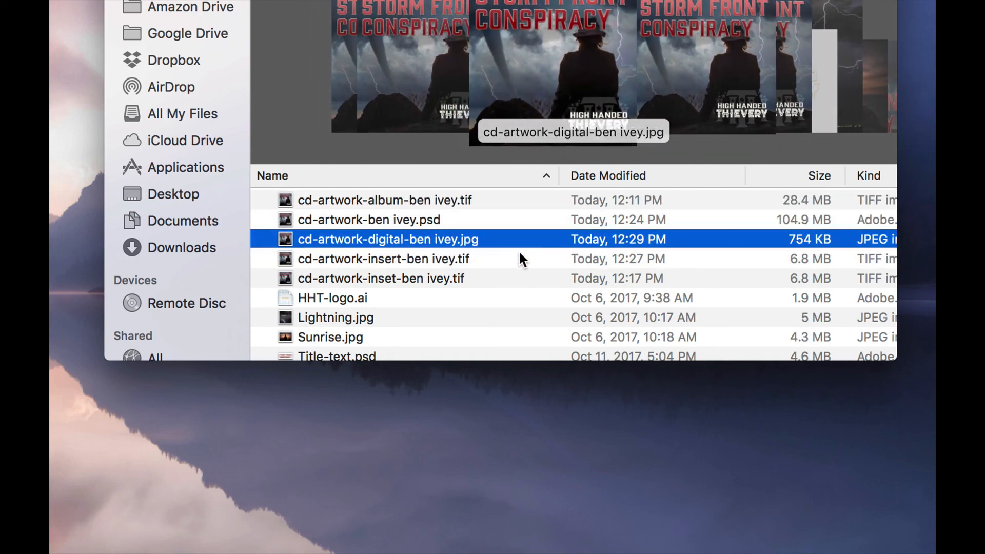